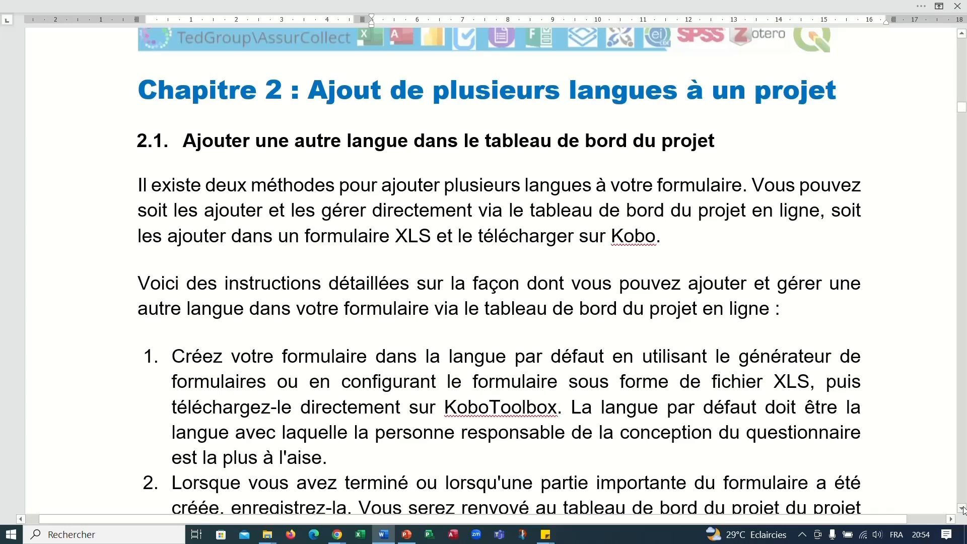
Step: Read steps 1 to 3 of section 2.1 on adding a language, including the illustrated ways to reach « Gérer les traductions »
scroll(963, 510, "down", 3)
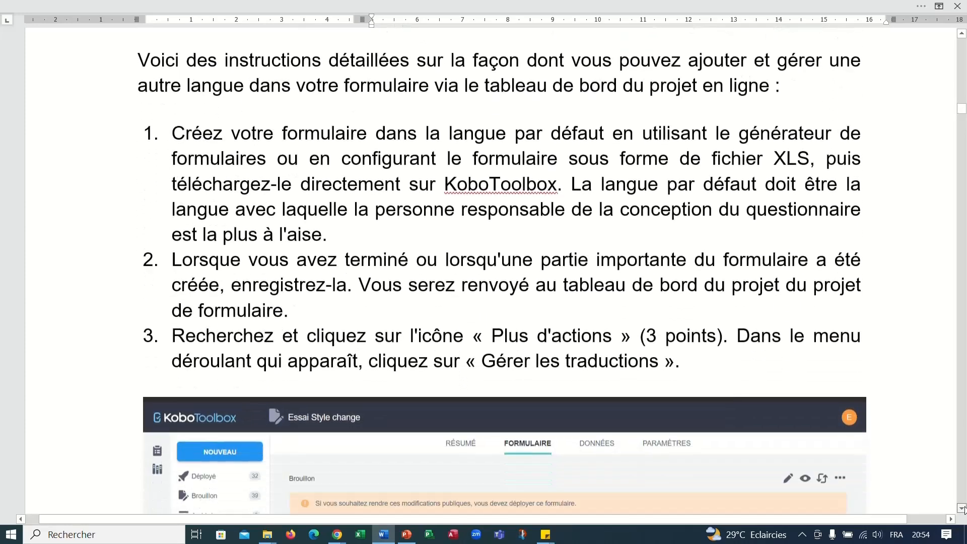
left_click(963, 510)
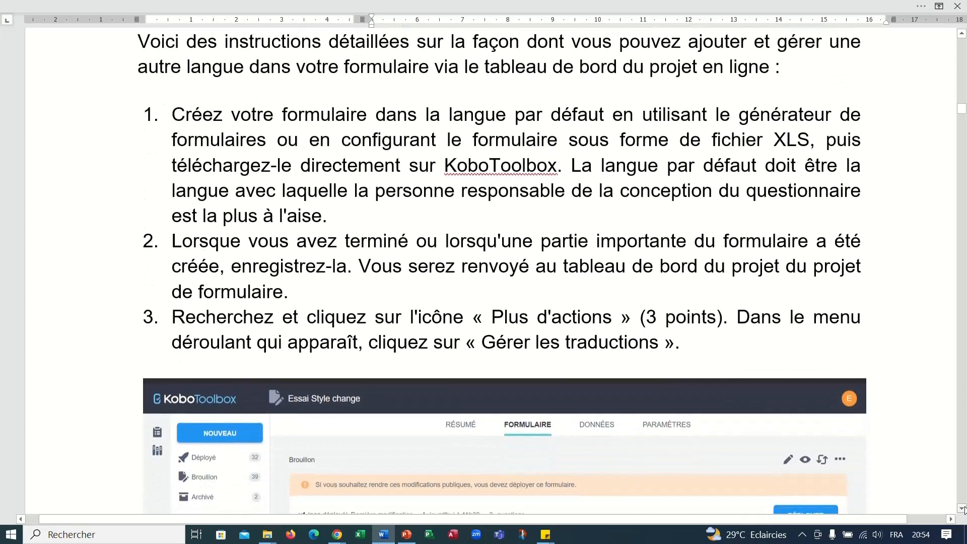
left_click(963, 510)
left_click(963, 510)
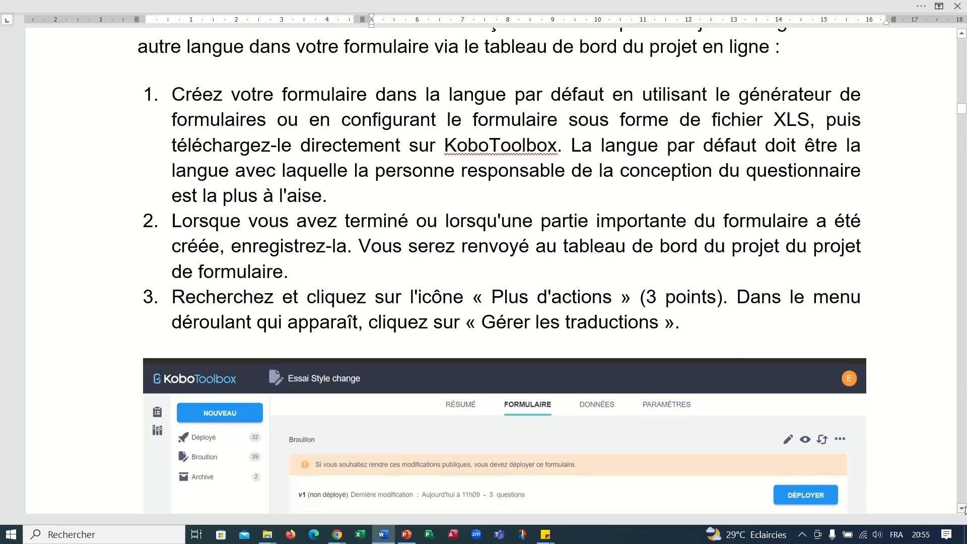
scroll(964, 510, "down", 5)
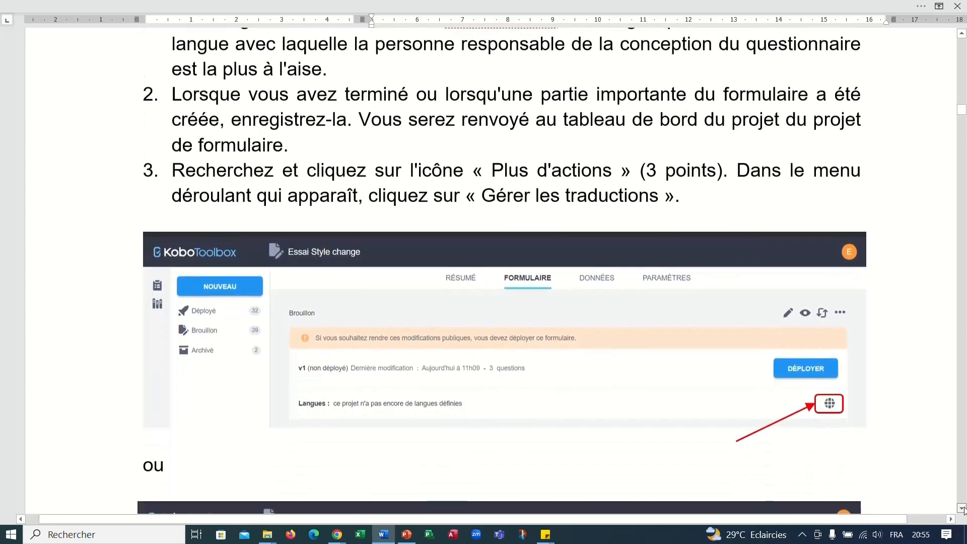
scroll(964, 510, "down", 2)
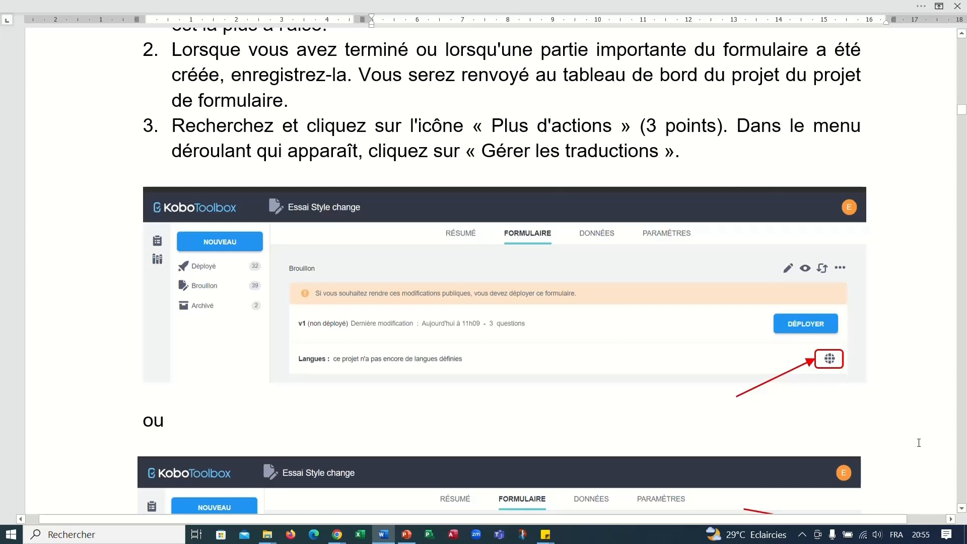
left_click(963, 509)
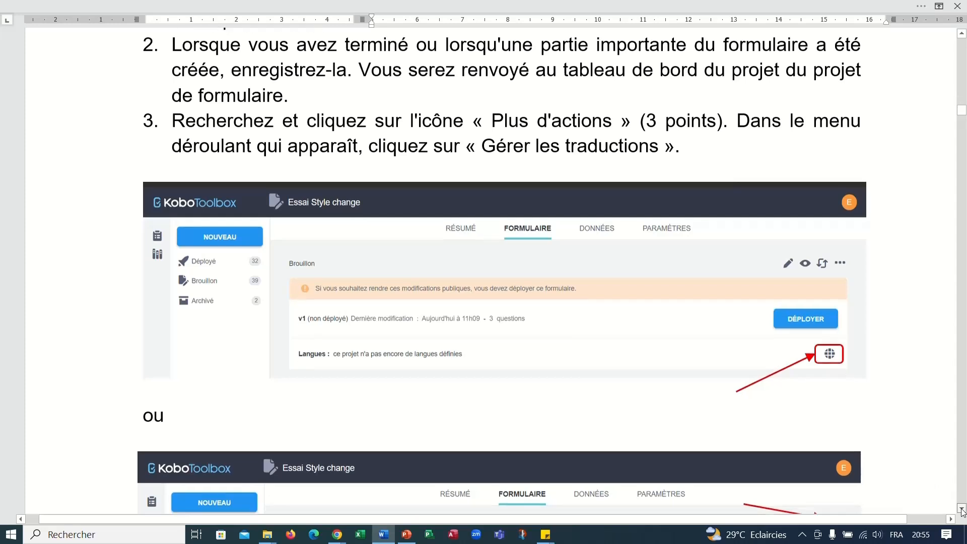
scroll(962, 510, "down", 5)
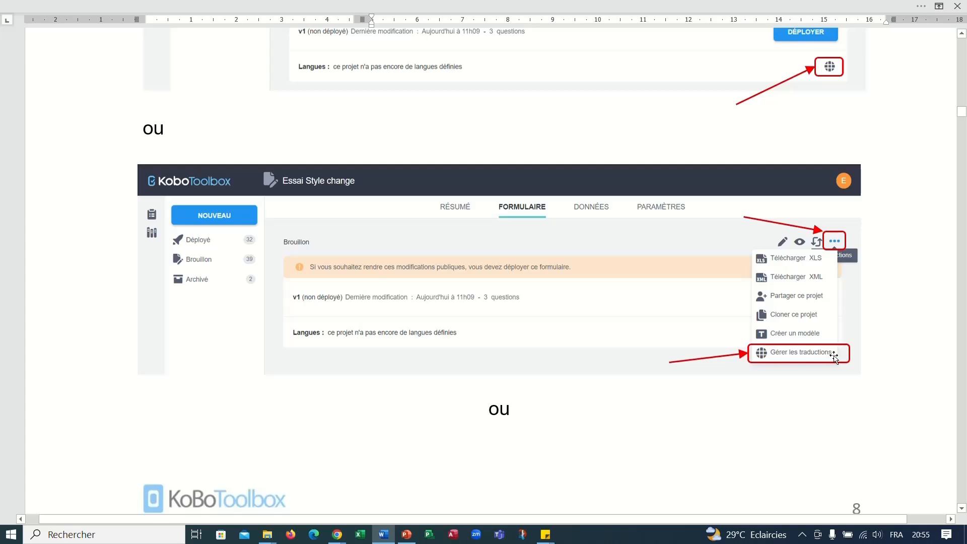
Step: Delete the extra word "ou" beneath the « Gérer les traductions » menu illustration on page 8
double_click(502, 414)
left_click(508, 413)
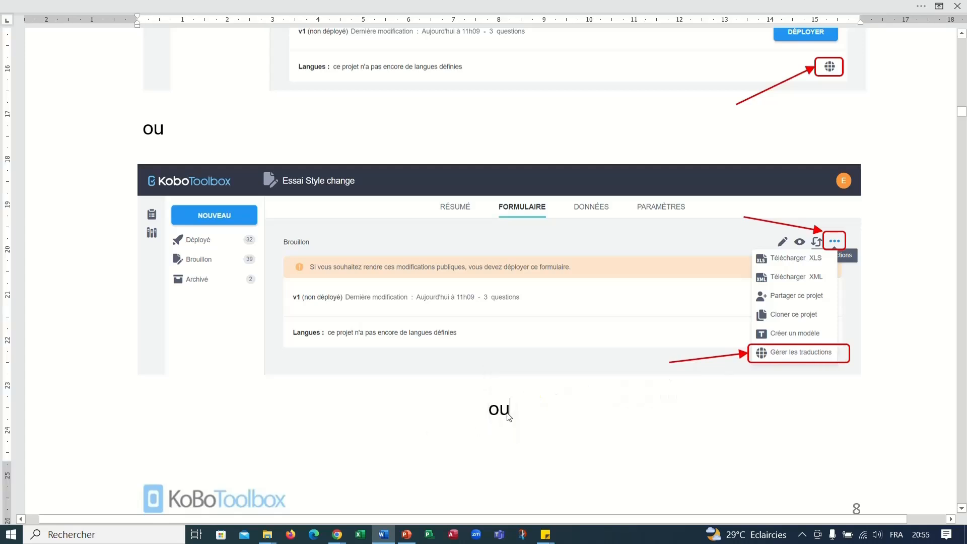
key("BackSpace")
key("BackSpace")
Step: Read steps 4 and 5 of the guide on defining the default language and adding a new language with its code
left_click(962, 508)
left_click(963, 508)
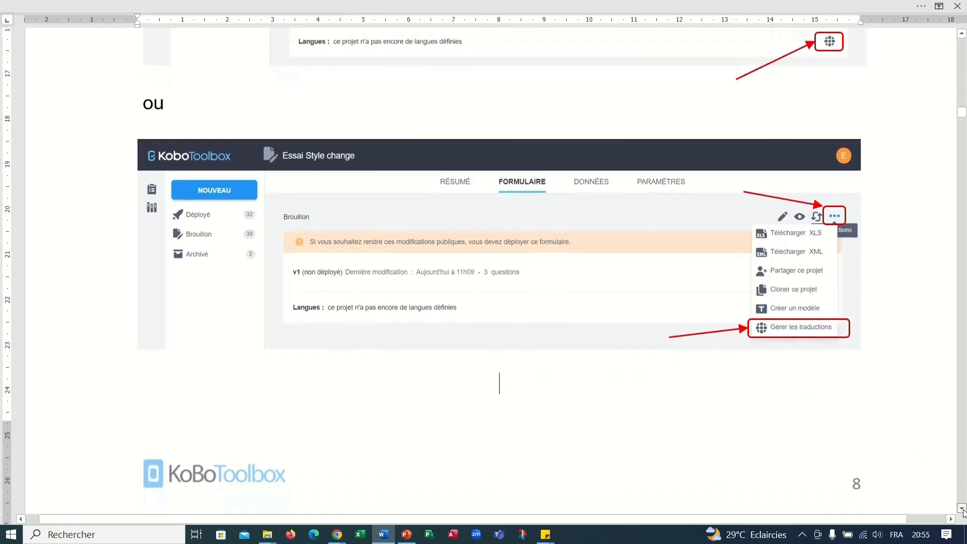
scroll(963, 509, "down", 2)
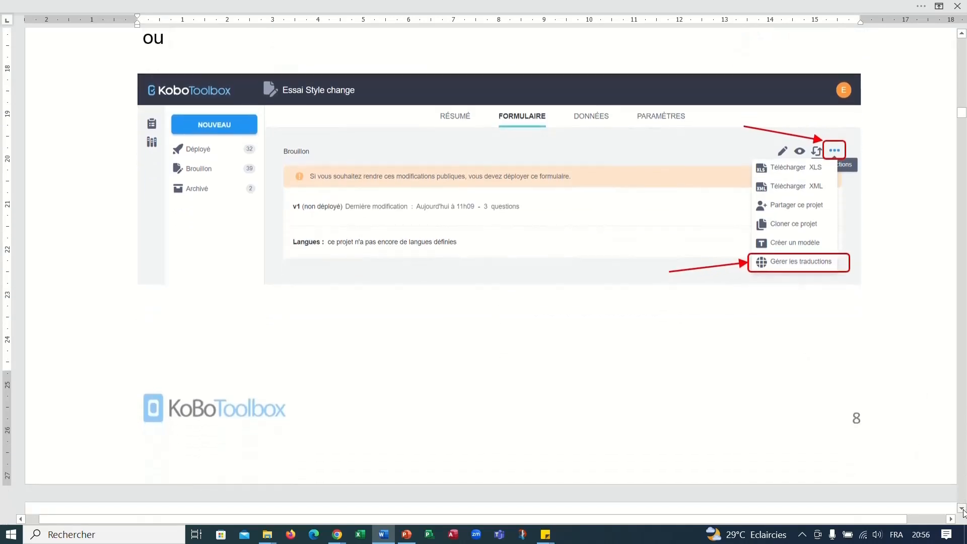
scroll(962, 510, "down", 5)
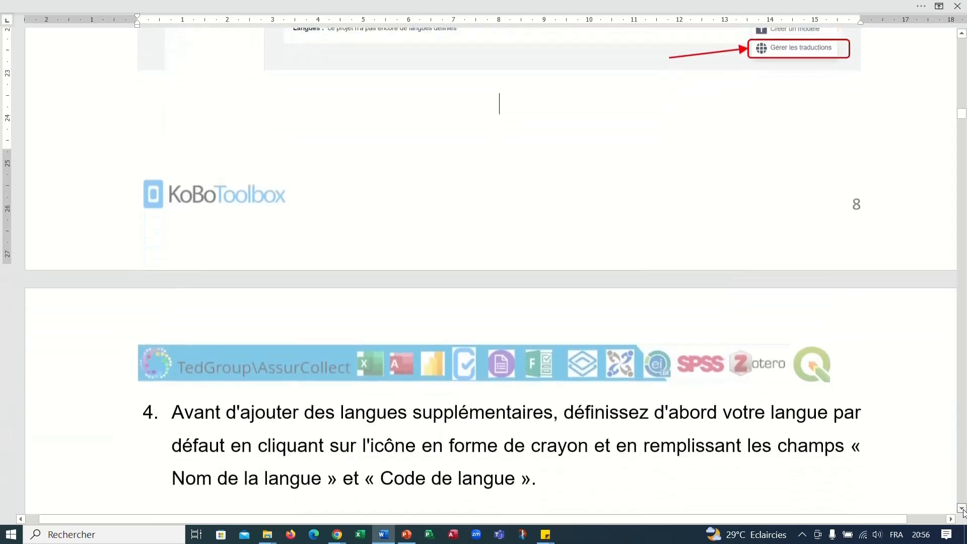
scroll(963, 512, "down", 7)
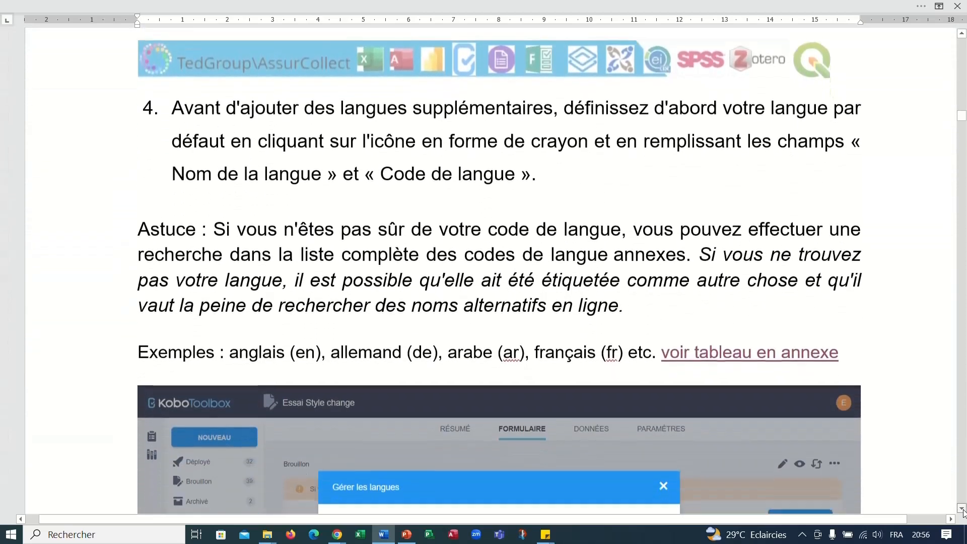
scroll(964, 511, "down", 2)
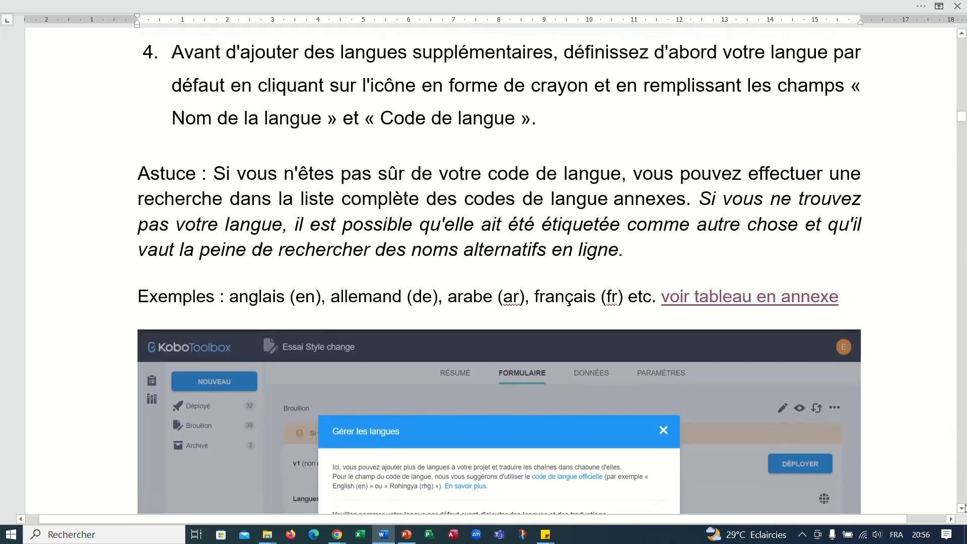
scroll(963, 511, "down", 3)
scroll(963, 511, "down", 3)
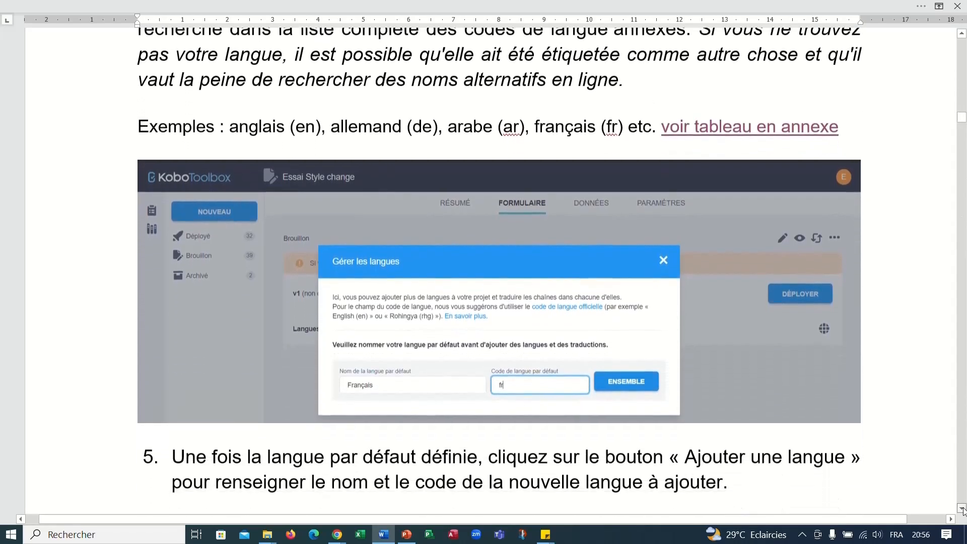
left_click(962, 509)
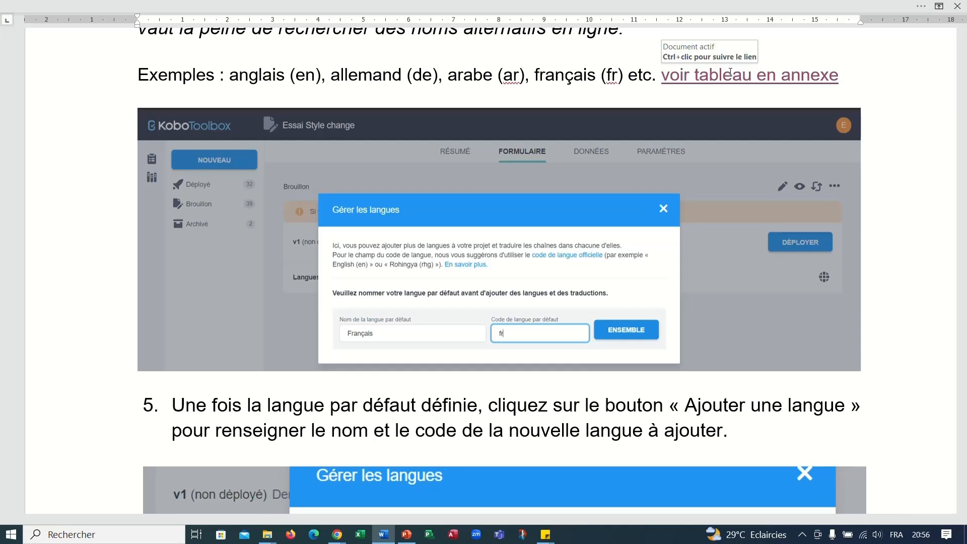
left_click(962, 509)
scroll(962, 509, "down", 3)
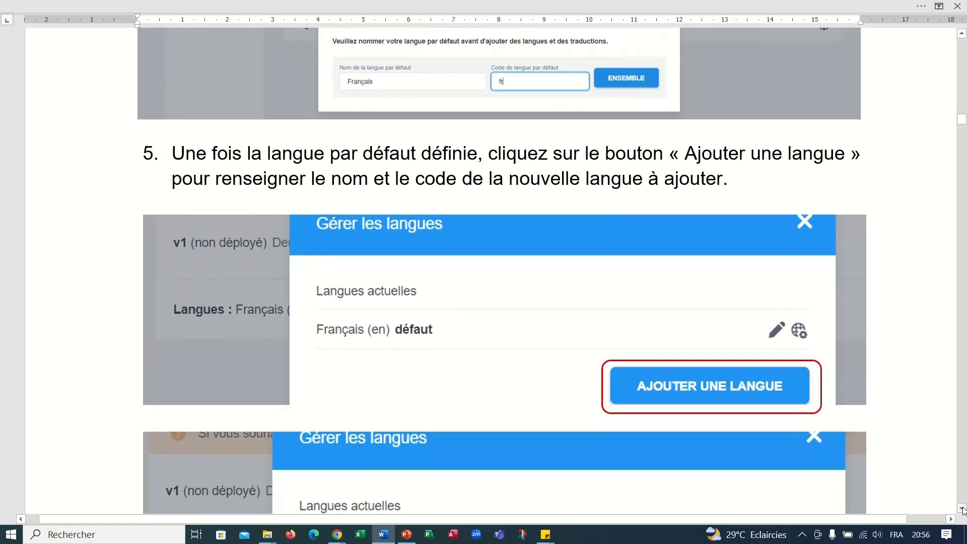
scroll(962, 509, "down", 4)
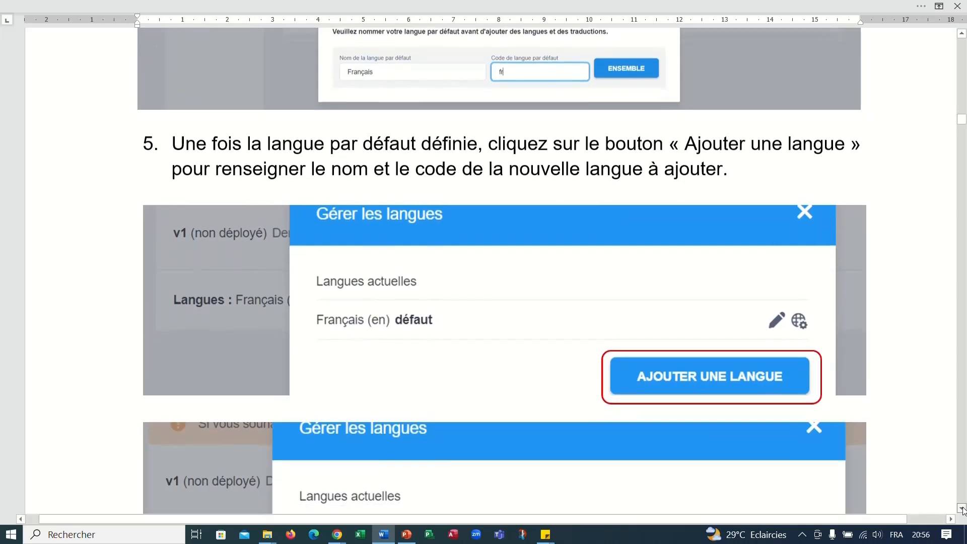
scroll(961, 509, "down", 3)
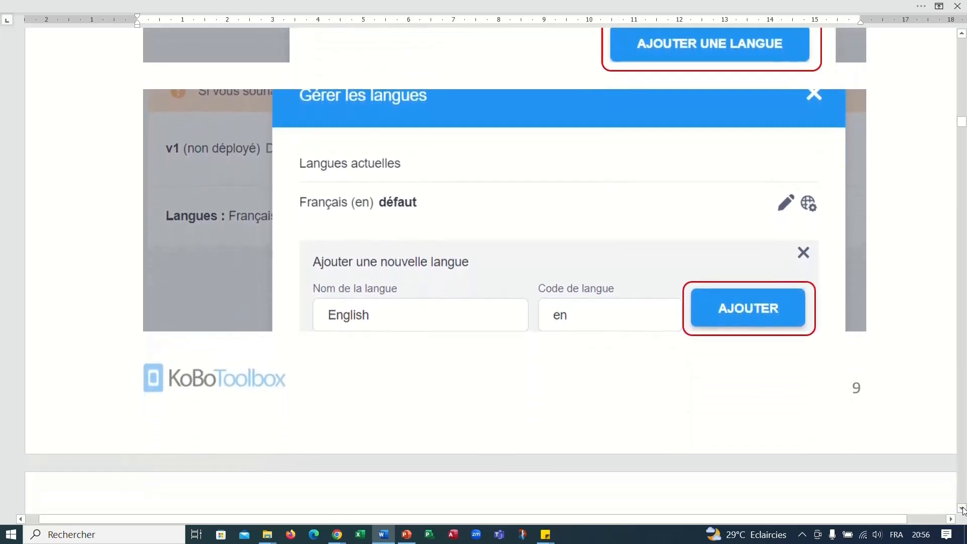
scroll(962, 509, "down", 1)
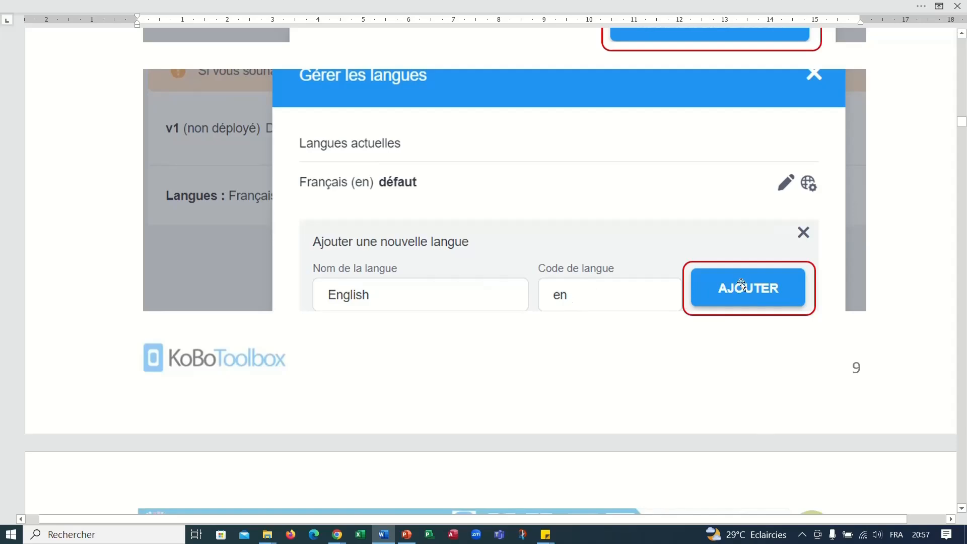
left_click(758, 281)
Step: Examine step 6 of the guide on opening the translations table for the newly added language
left_click(966, 502)
left_click(966, 502)
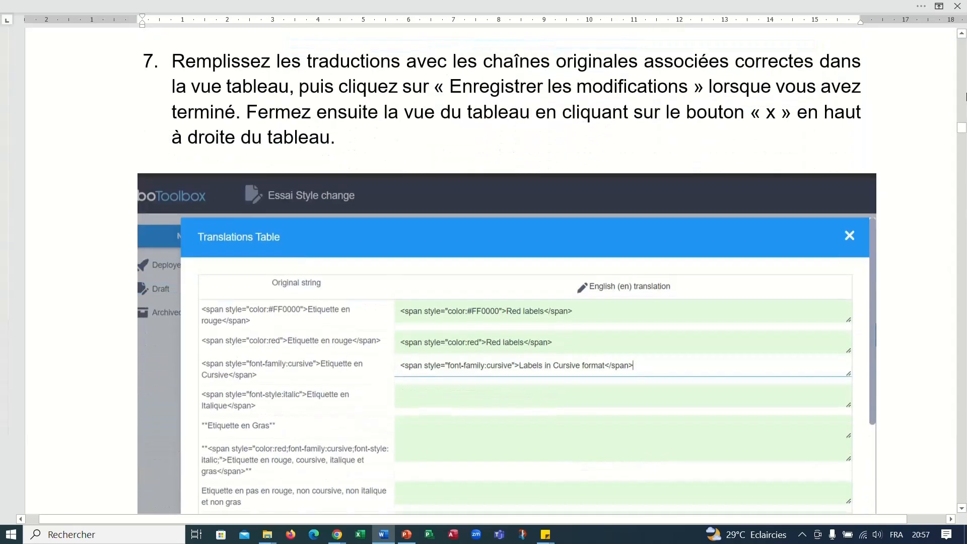
left_click(962, 34)
left_click(963, 34)
left_click(962, 35)
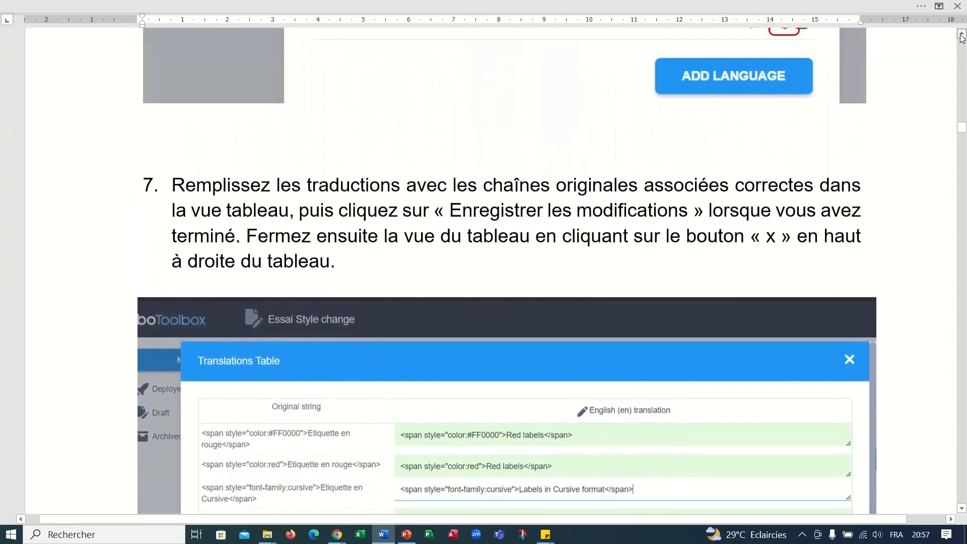
left_click(962, 34)
left_click(963, 34)
left_click(963, 34)
left_click(962, 34)
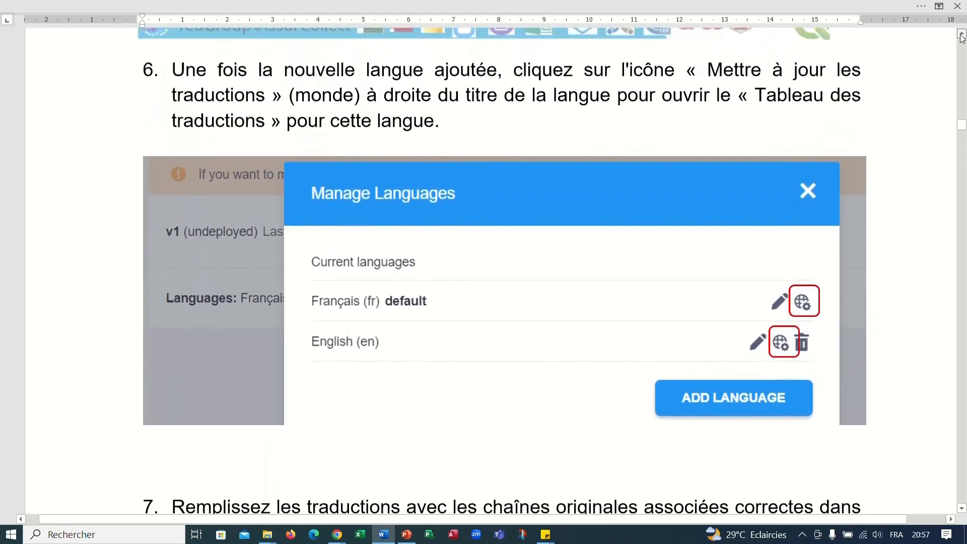
left_click(963, 34)
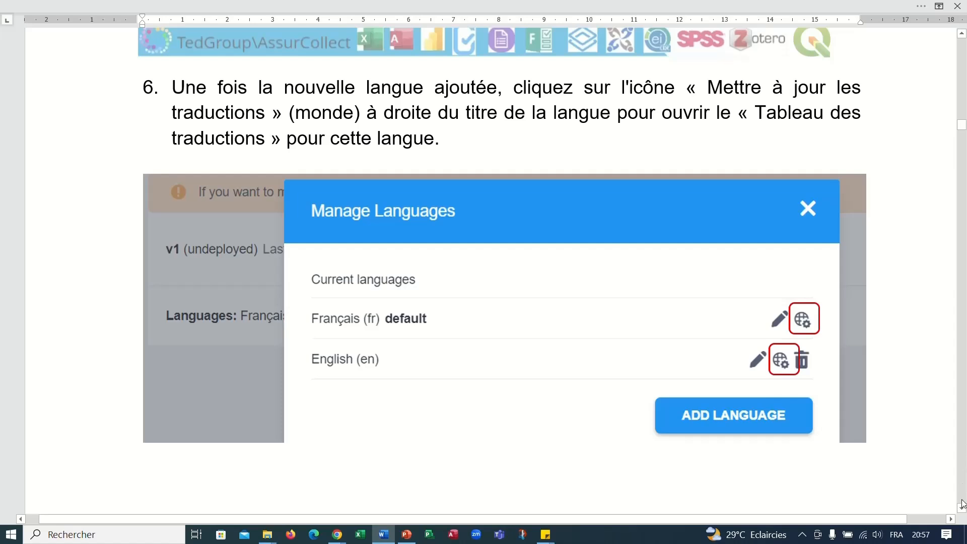
Step: Read steps 7 to 9 on filling in translations and previewing the form in each language, through to the additional tips
left_click_drag(963, 507, 963, 509)
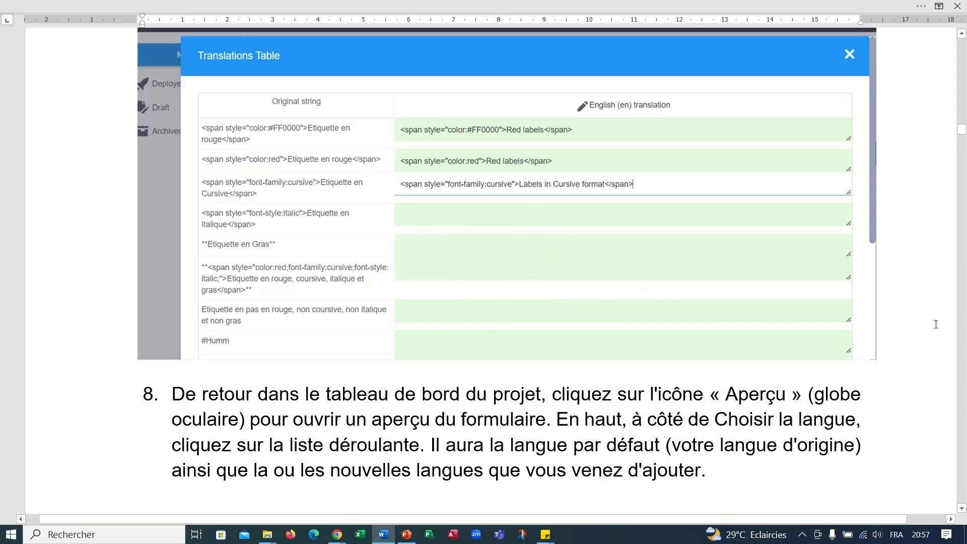
left_click(963, 509)
left_click(963, 510)
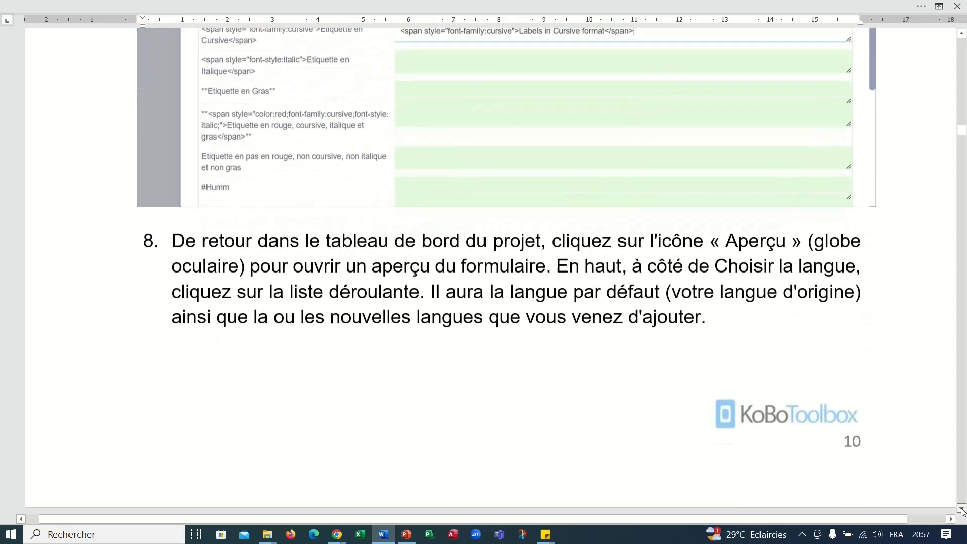
left_click_drag(963, 511, 963, 510)
left_click(963, 510)
left_click(963, 511)
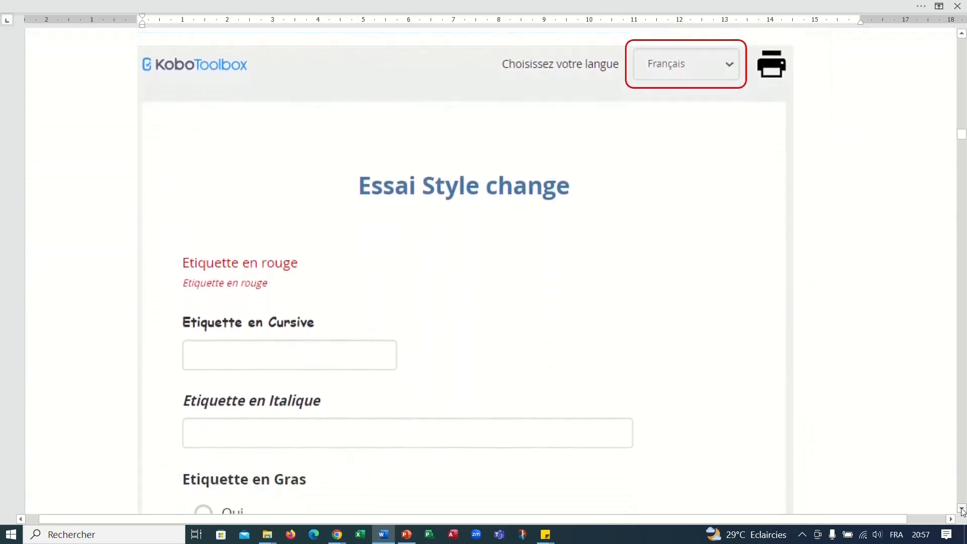
left_click(963, 510)
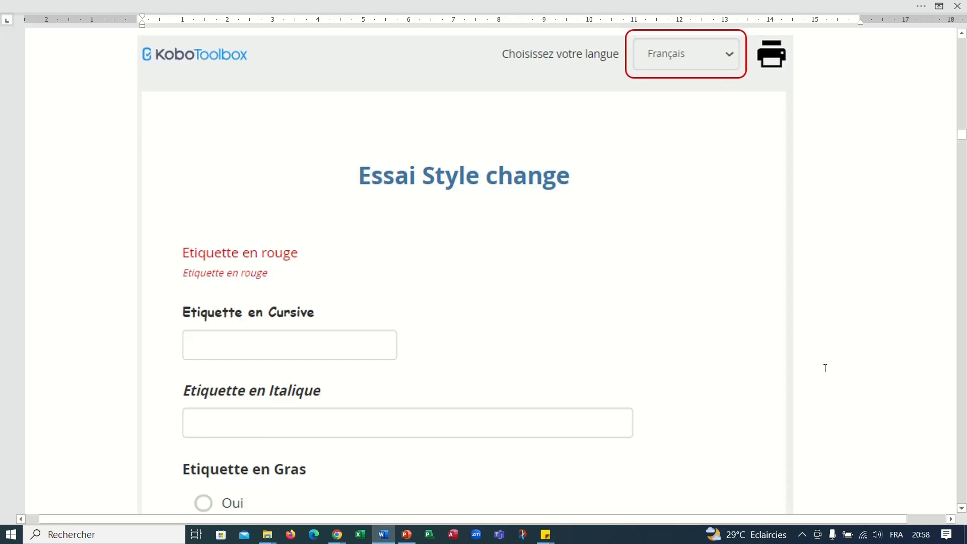
left_click_drag(963, 508, 962, 510)
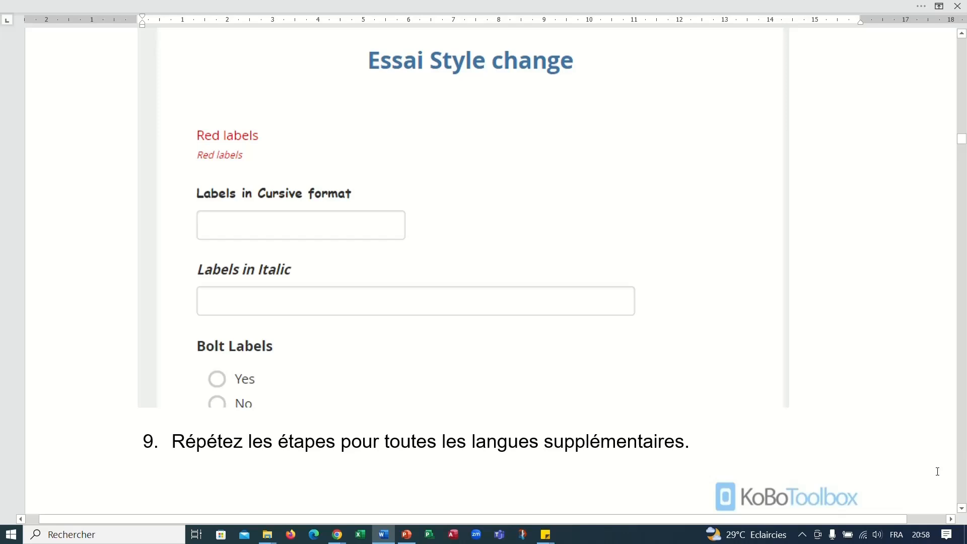
left_click_drag(963, 510, 963, 510)
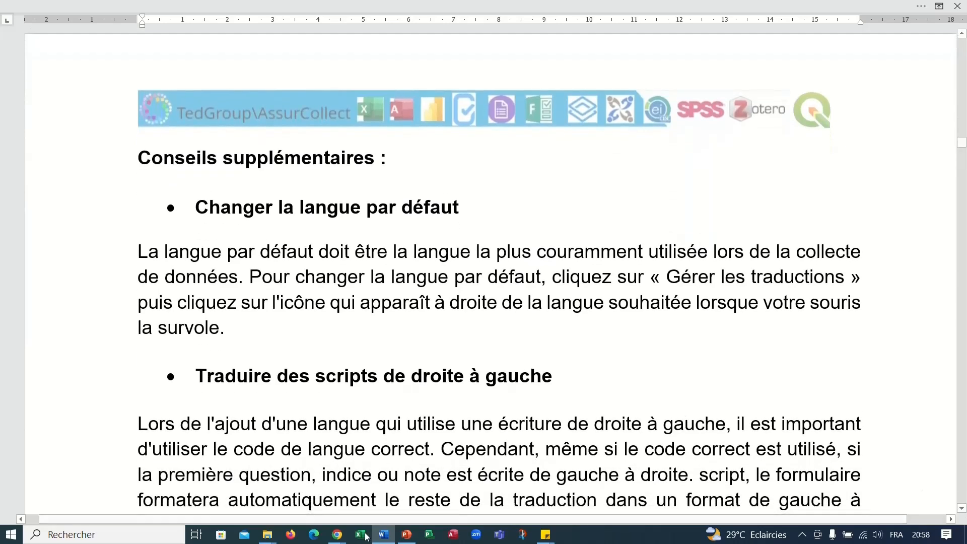
Step: Switch to KoboToolbox in Chrome and leave the Essai Style change form editor, checking the project's additional actions for Manage translations
mouse_move(330, 534)
left_click(276, 487)
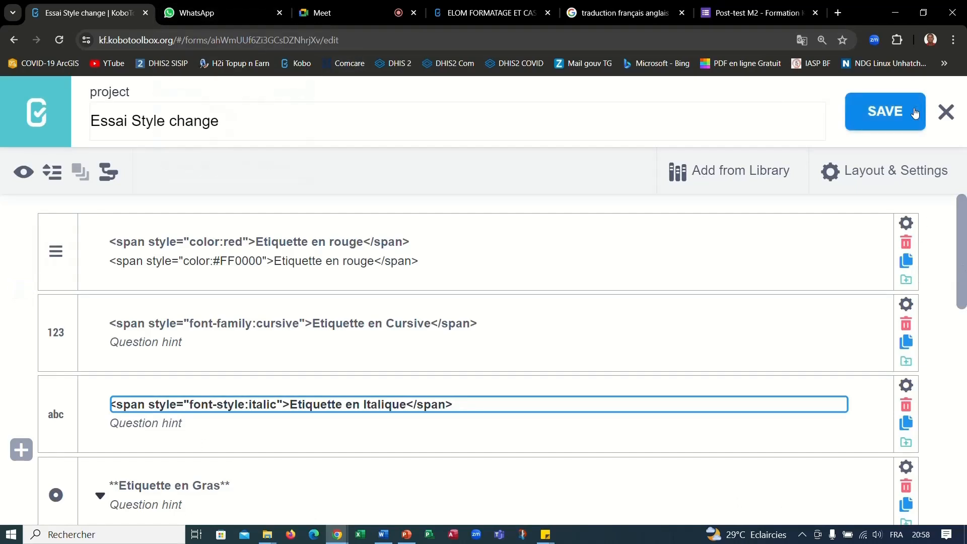
left_click(948, 112)
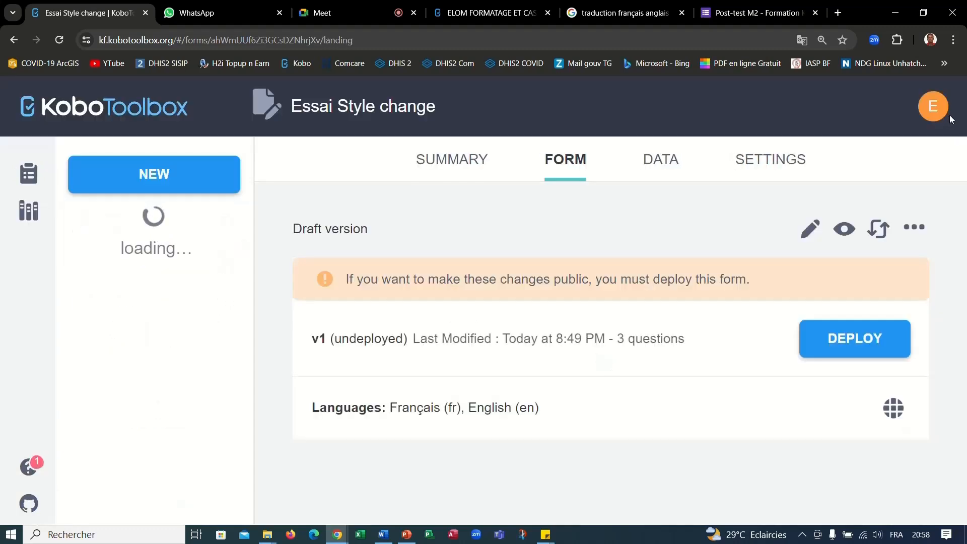
left_click(913, 228)
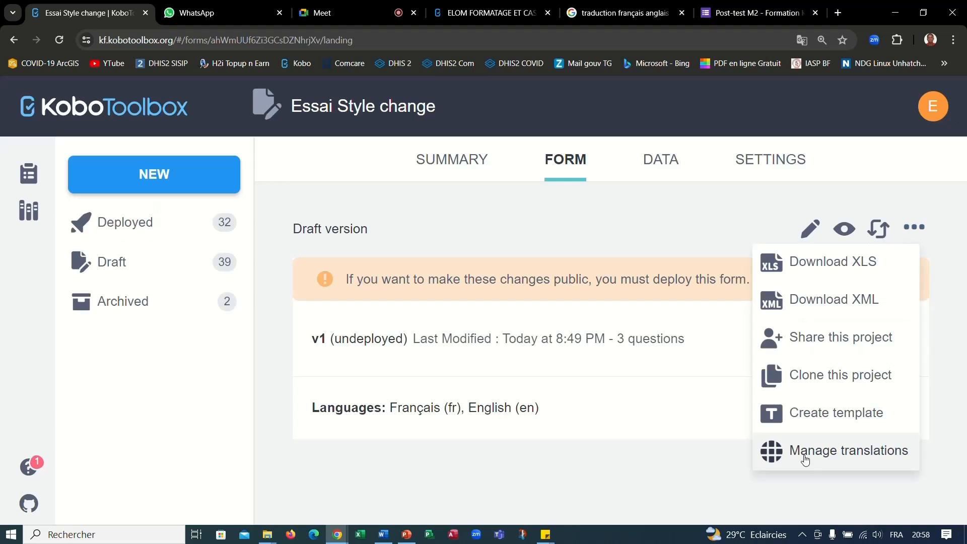
left_click(693, 472)
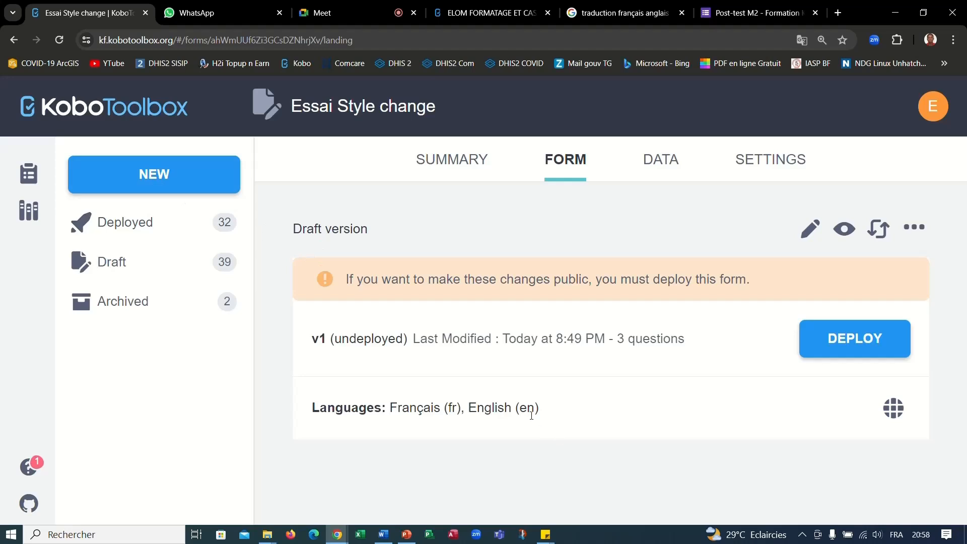
Step: Create a project from scratch named "essai langues" with sector Health Services / Public Health and country Algeria
left_click(152, 171)
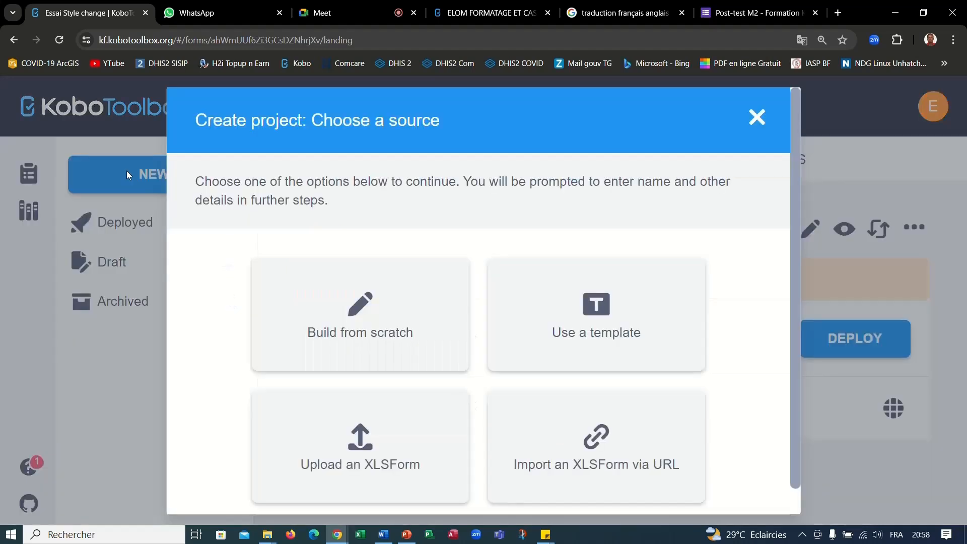
left_click(349, 313)
left_click(272, 235)
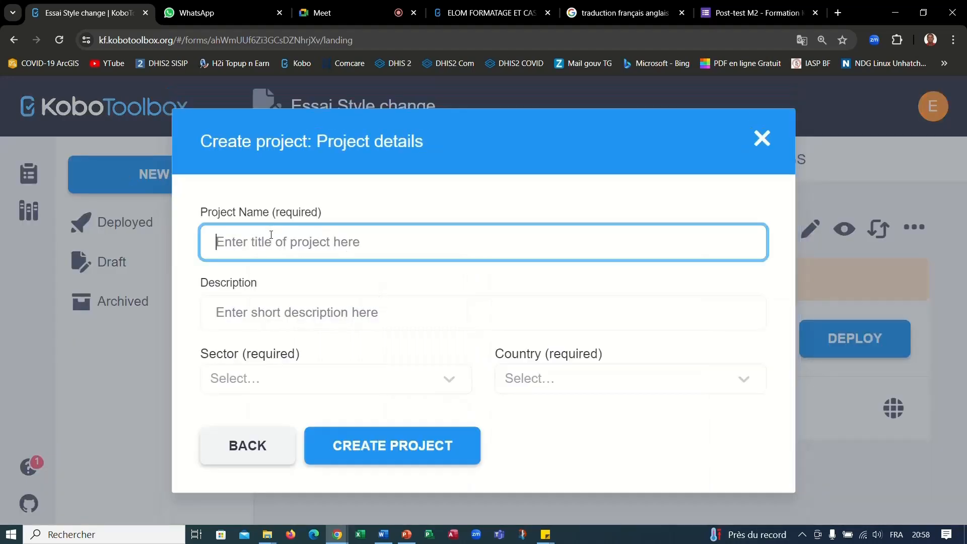
type("ess")
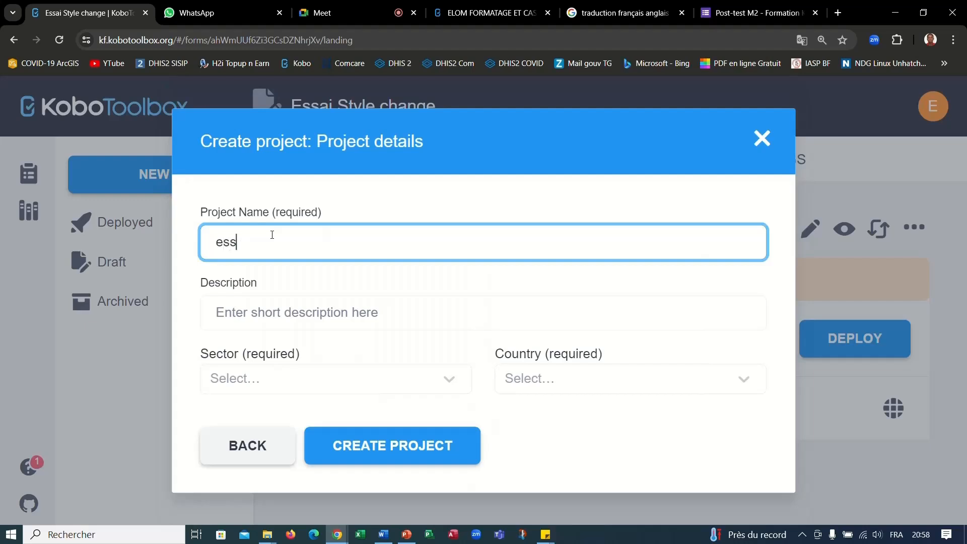
type("ai langues")
left_click(316, 392)
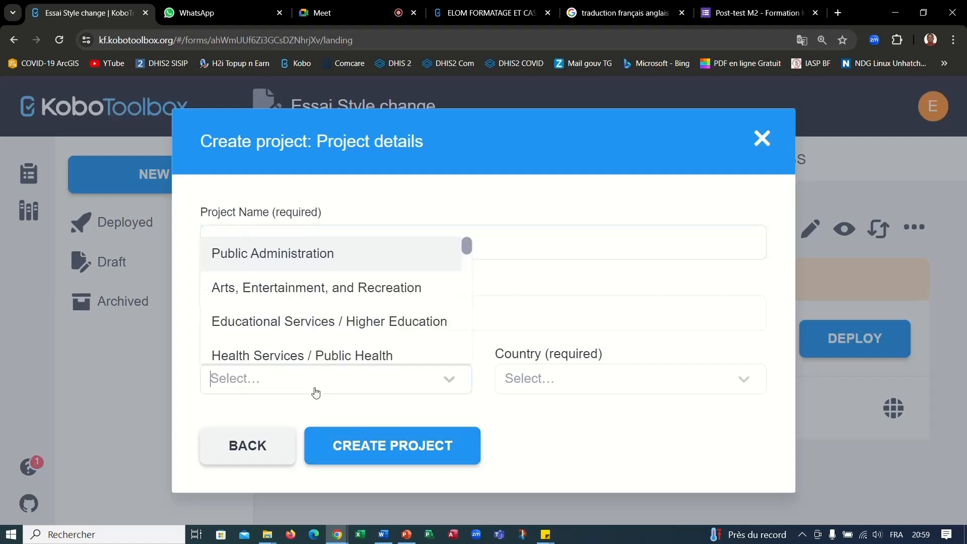
left_click(319, 356)
left_click(575, 389)
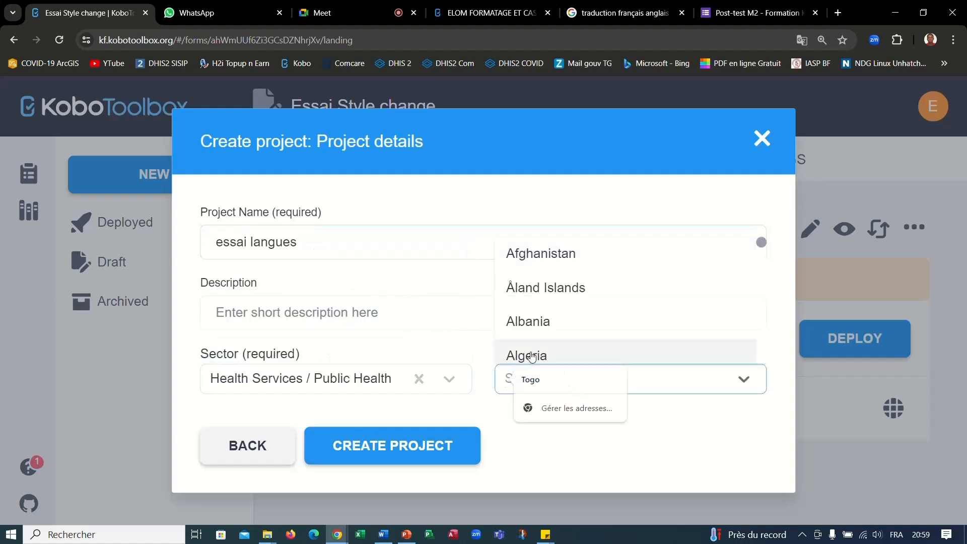
left_click(531, 357)
left_click(340, 447)
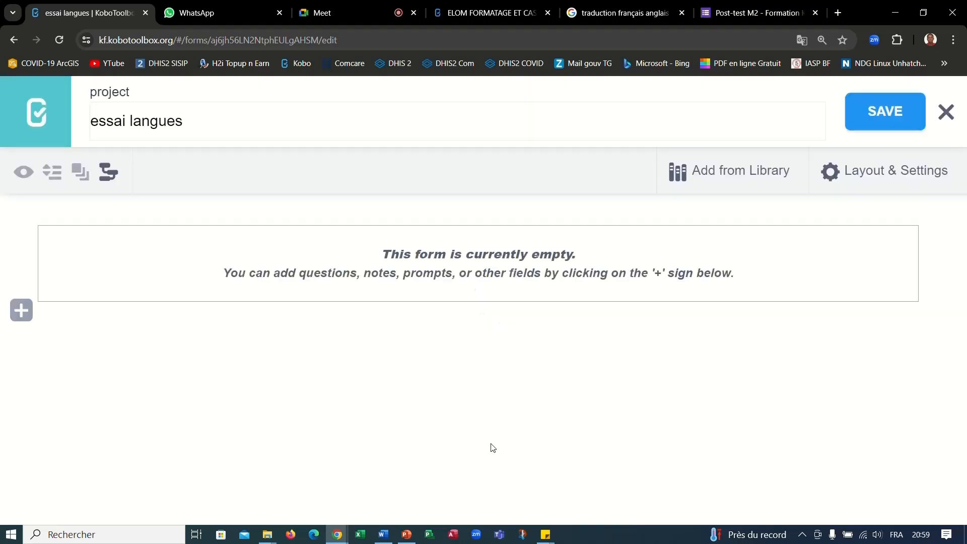
Step: Add a Note question reading "Bonjour, comment vous allez ?" to the empty form
left_click(19, 311)
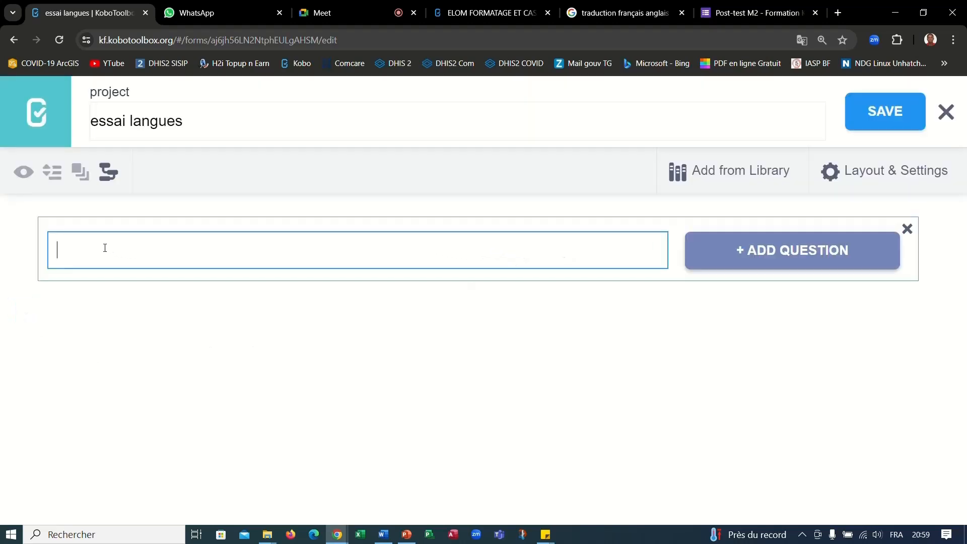
type("Hell")
key("BackSpace")
key("BackSpace")
key("BackSpace")
type("Bonjour, comm")
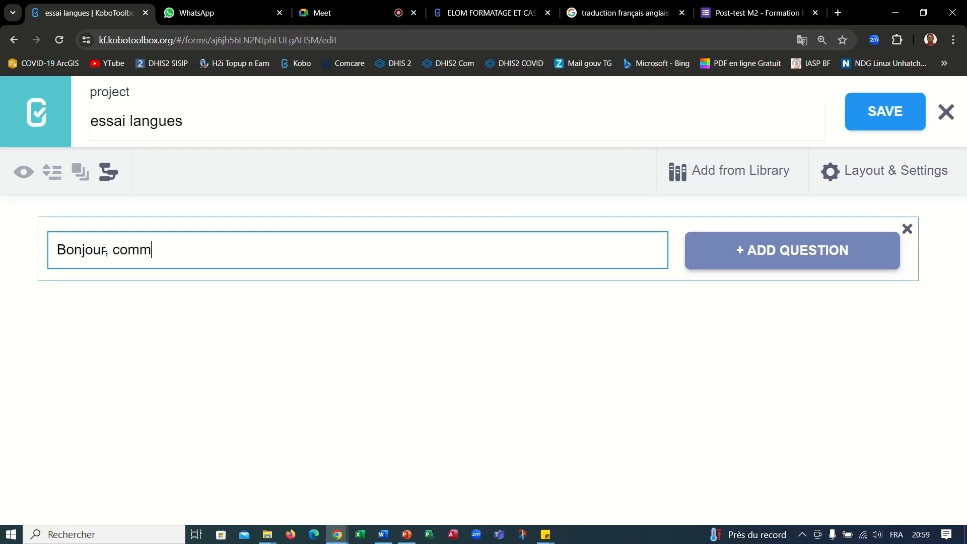
type("ent vous alolez")
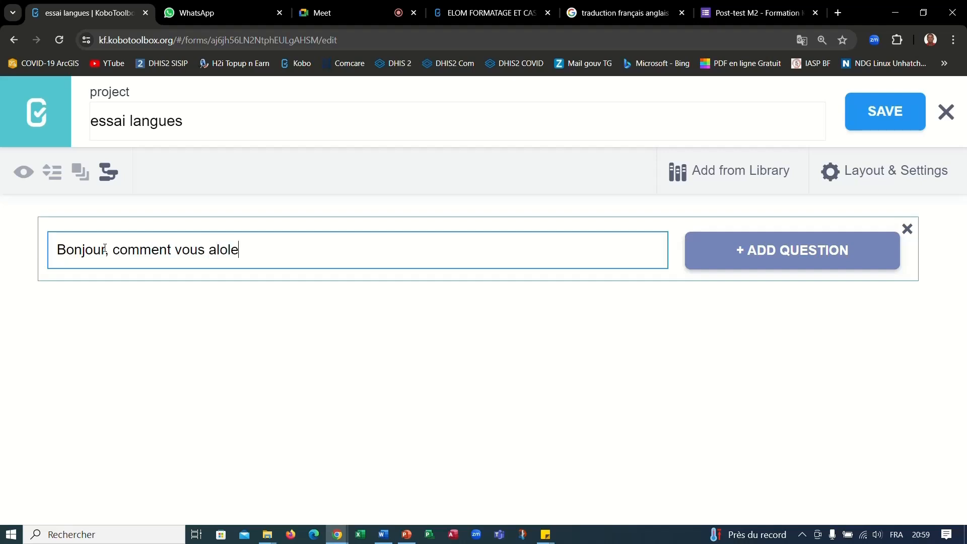
key("BackSpace")
key("BackSpace")
type("ez ?")
left_click(771, 259)
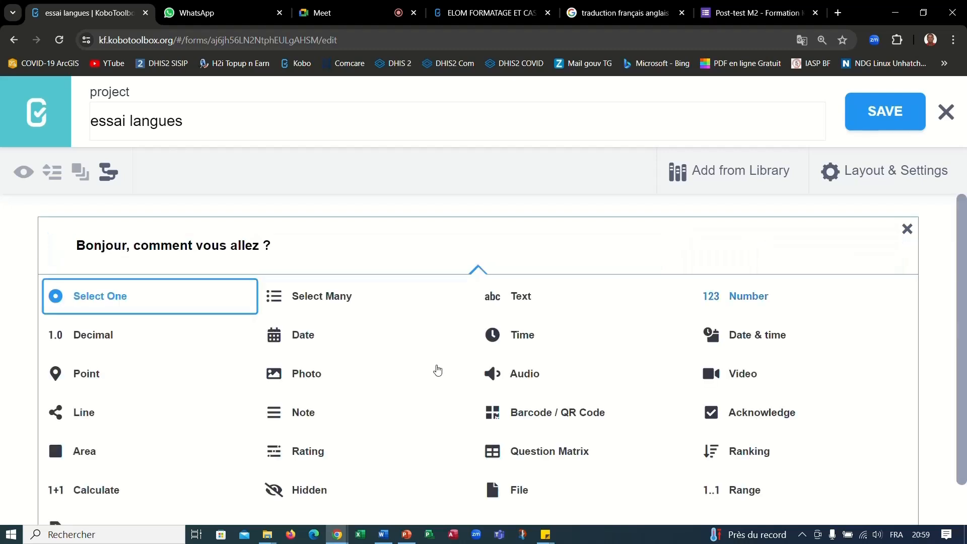
left_click(289, 422)
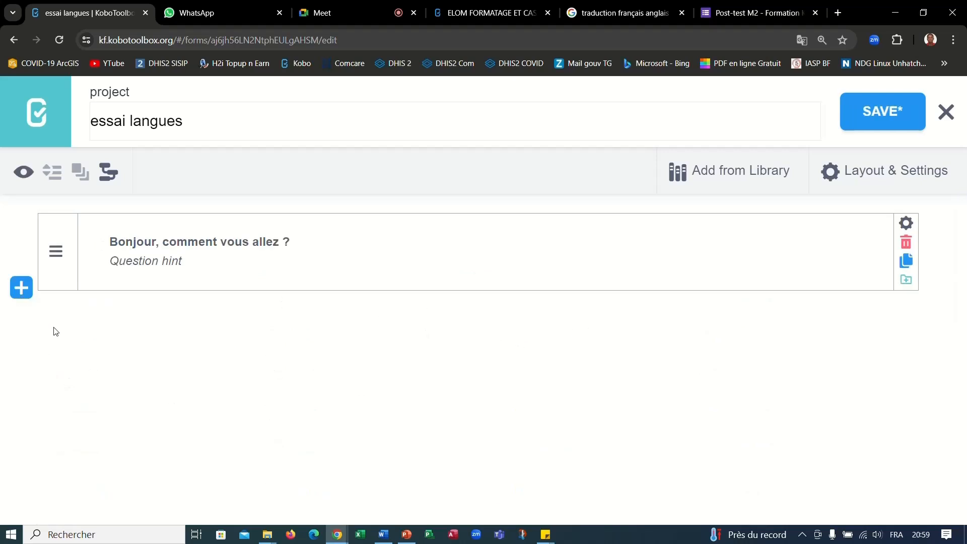
Step: Add a second Note question reading "Je vais bien Merci" below the first, then save the form and leave the editor
left_click(21, 288)
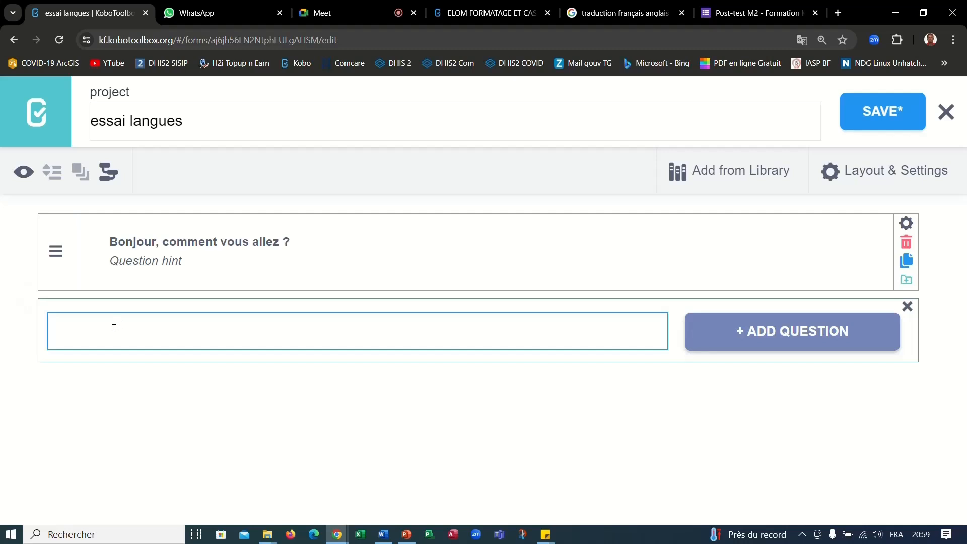
type("Je vais bien Merci")
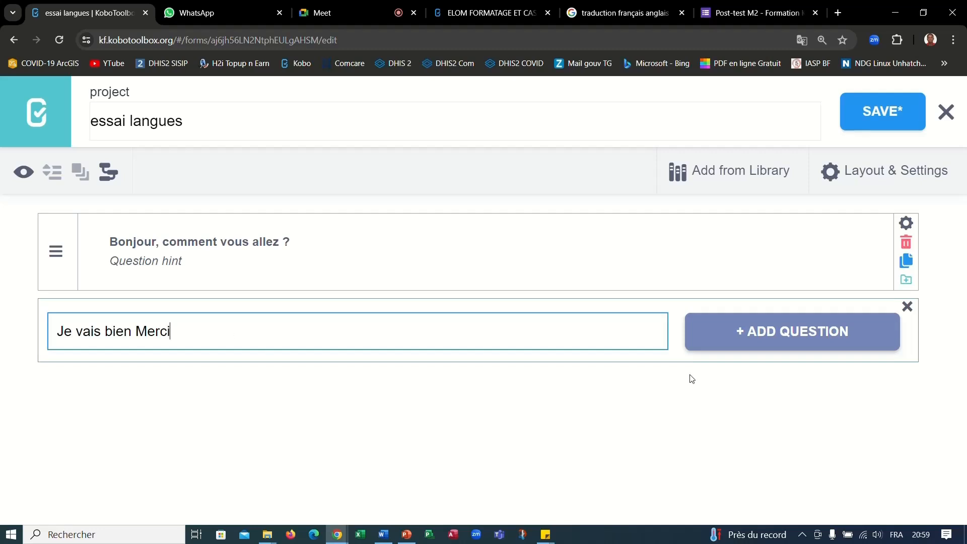
left_click(842, 334)
left_click(303, 334)
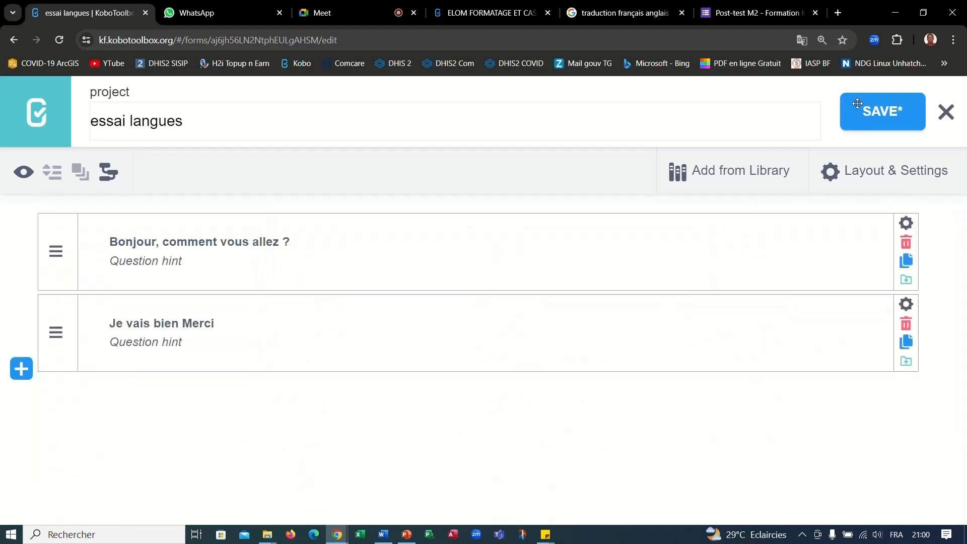
left_click(878, 112)
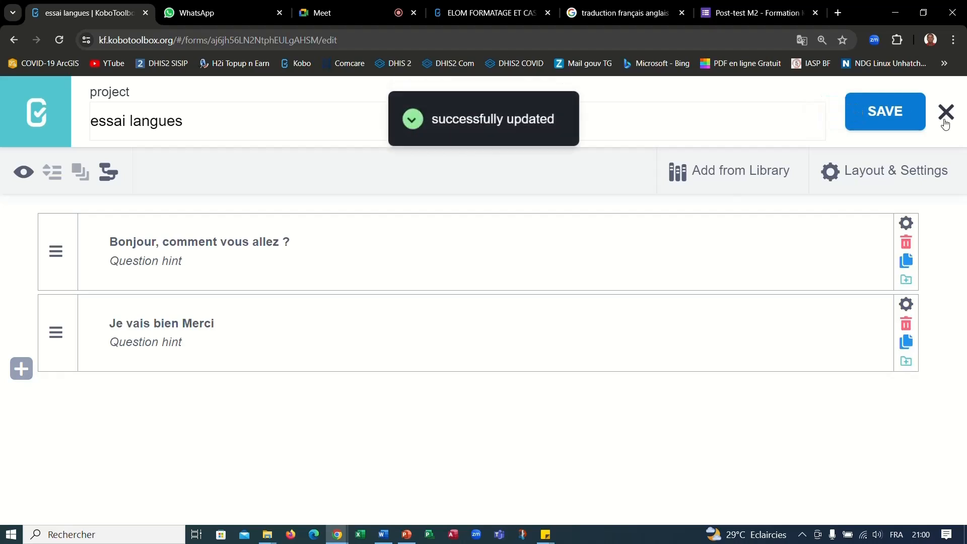
left_click(947, 113)
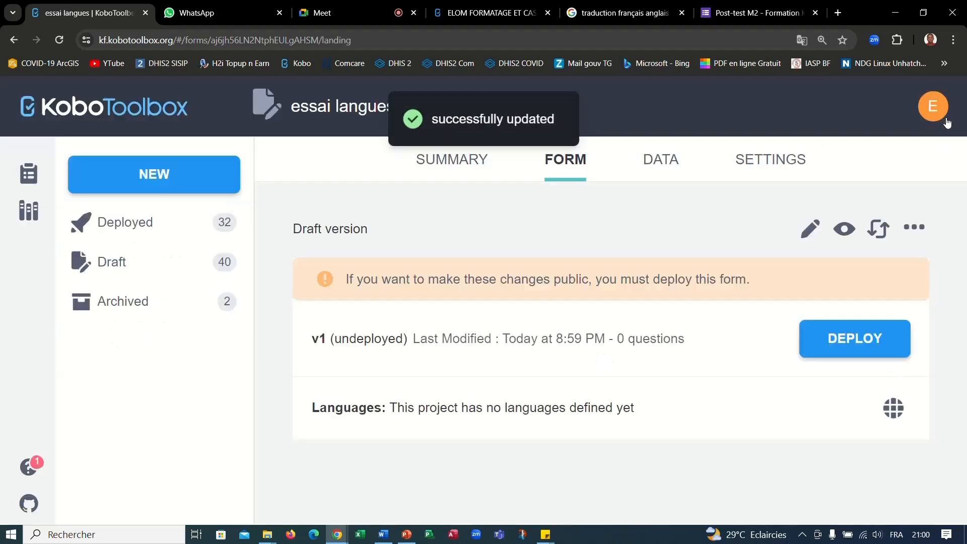
Step: Define the project's default language as Français with the code fr
left_click(895, 411)
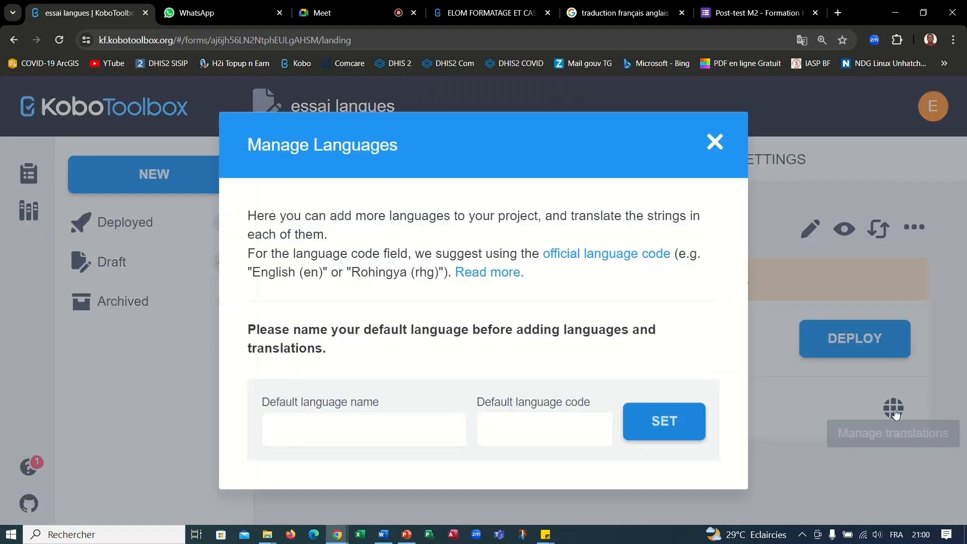
left_click(368, 433)
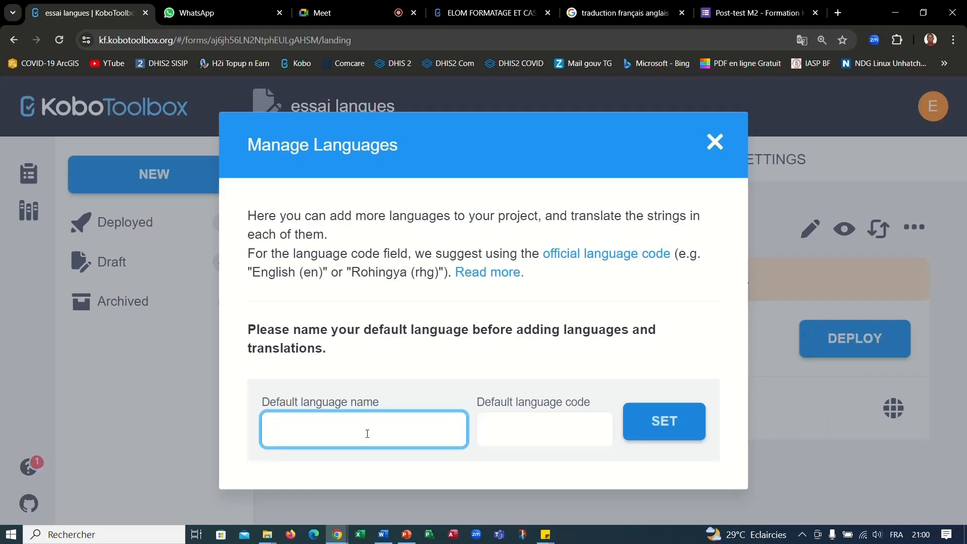
type("Fr")
type("en")
type("an")
type("çais")
key("Tab")
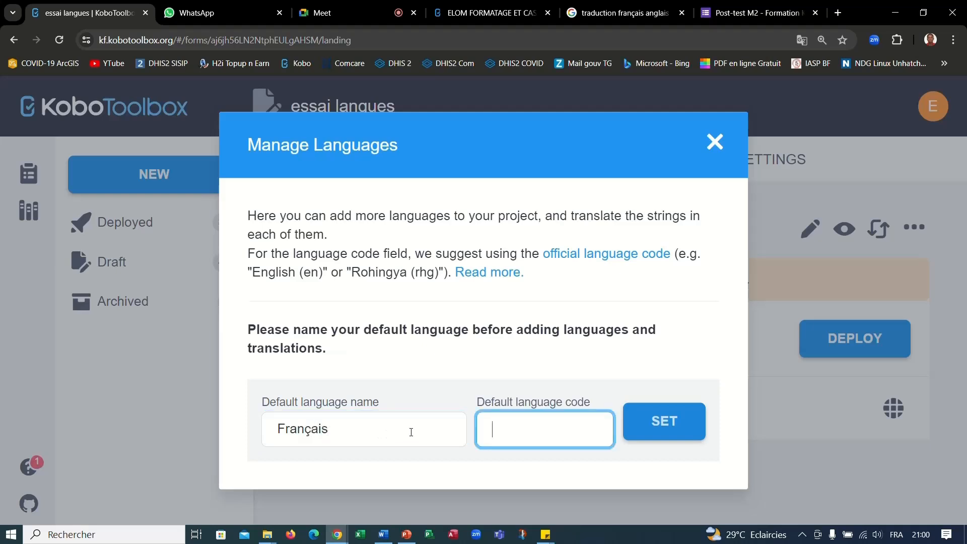
type("fr")
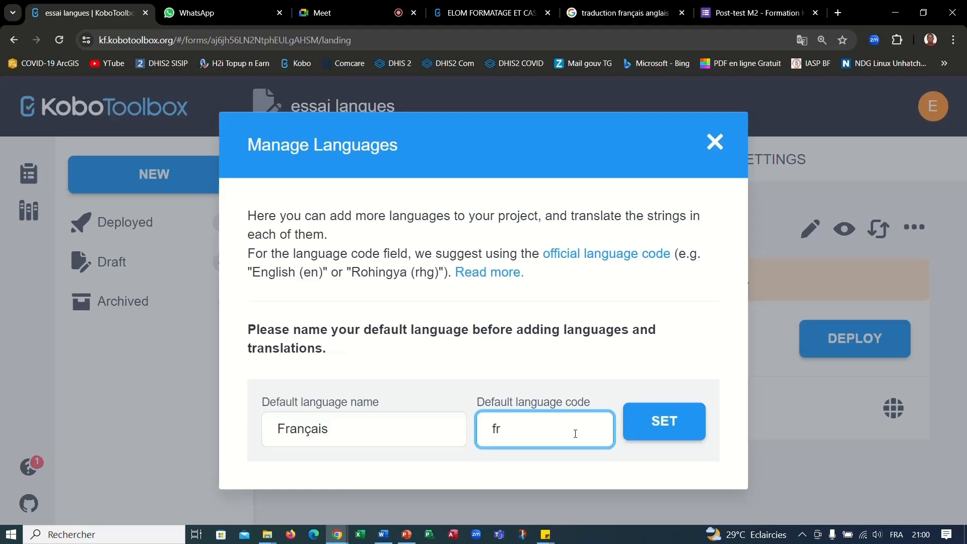
left_click(678, 438)
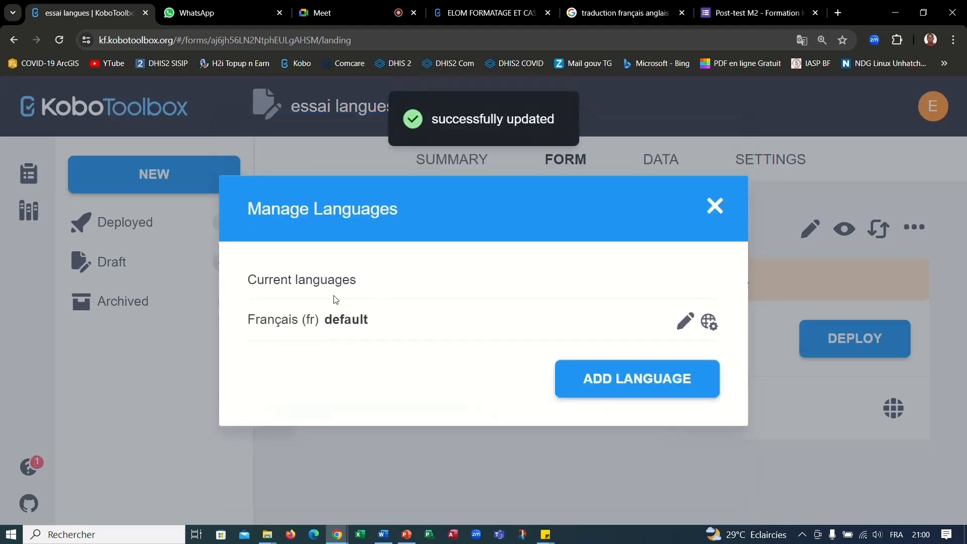
Step: Add English as a new project language with the code en
left_click(632, 394)
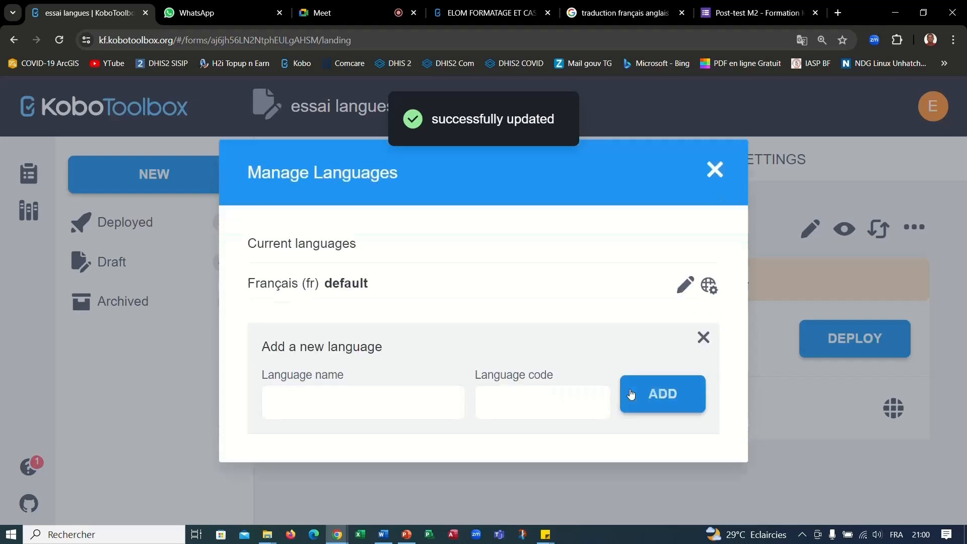
left_click(335, 404)
type("En")
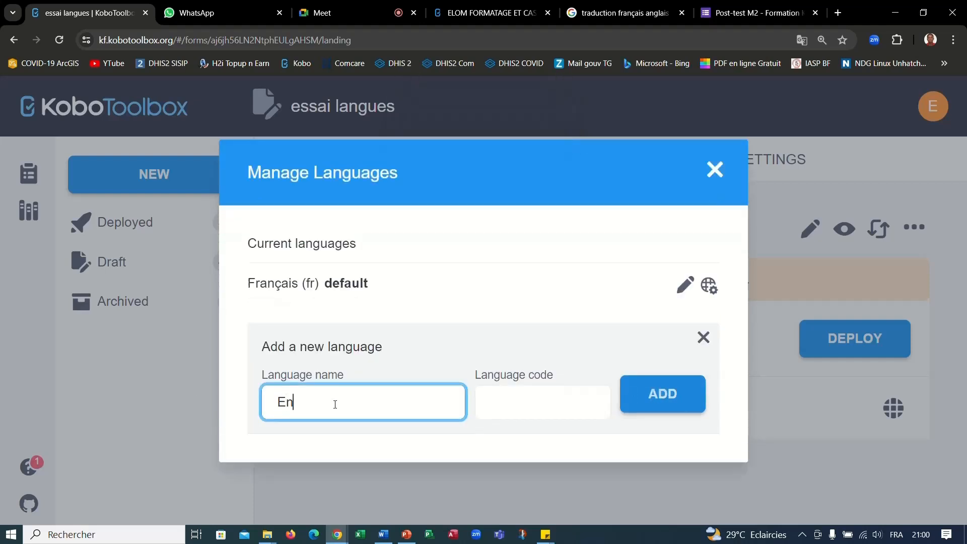
type("glish")
key("Tab")
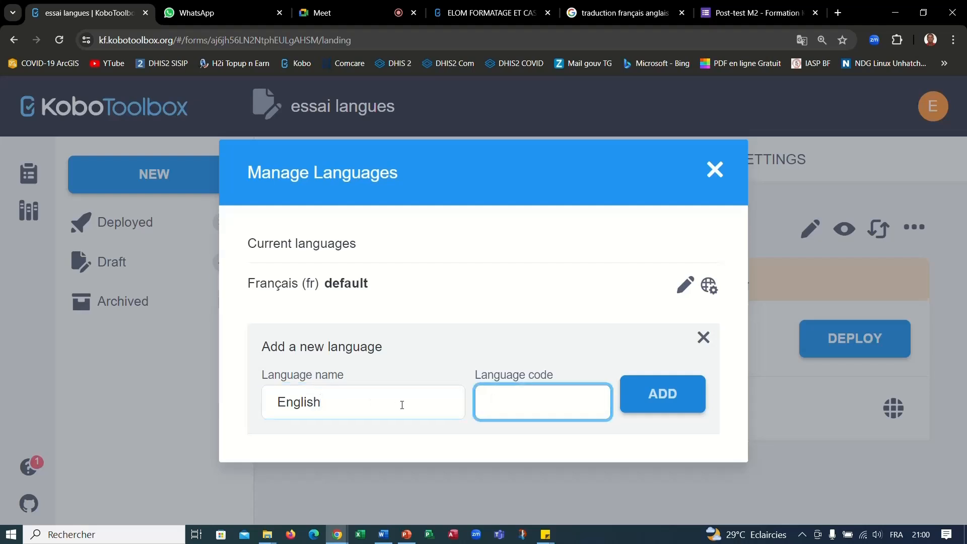
type("en")
left_click(664, 407)
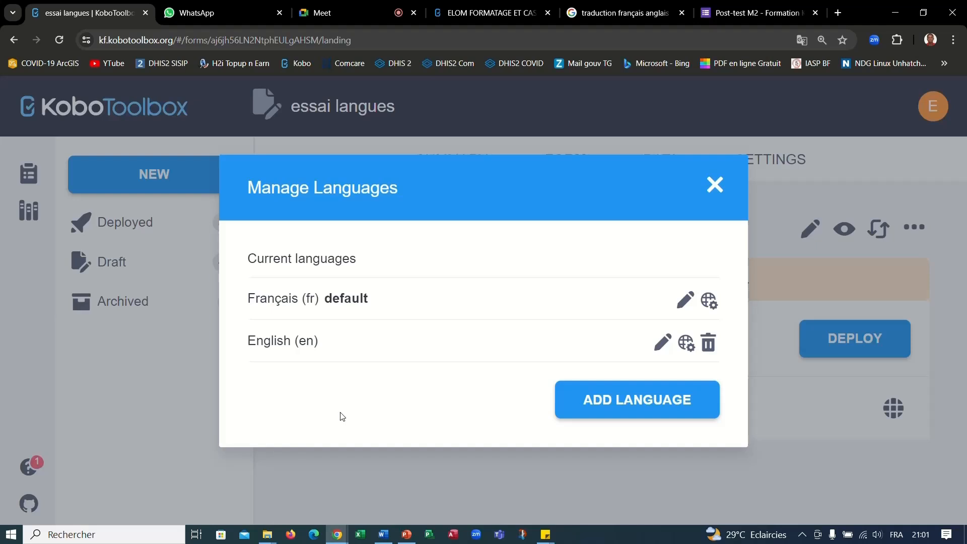
Step: Enter "Hello, how are doing ?" as the English translation of "Bonjour, comment vous allez ?"
left_click(687, 343)
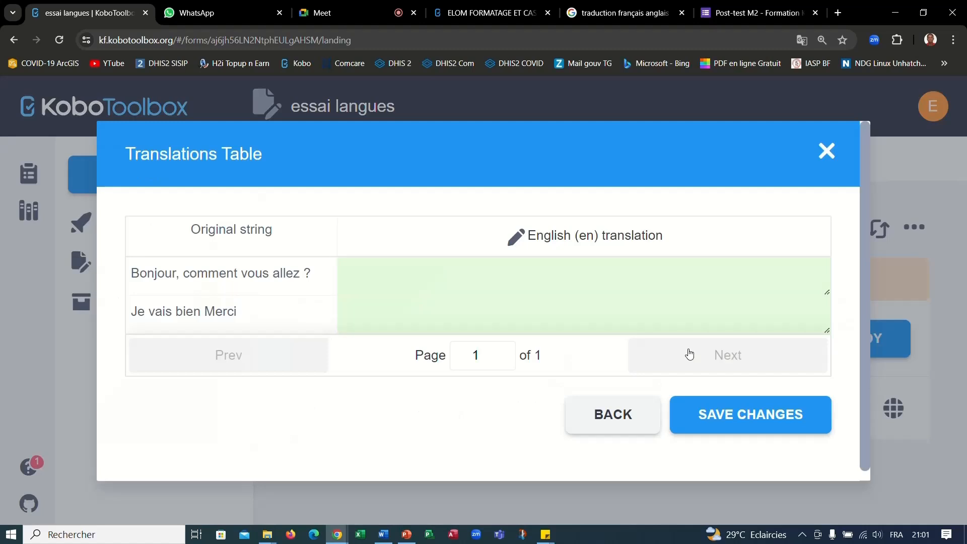
left_click(628, 415)
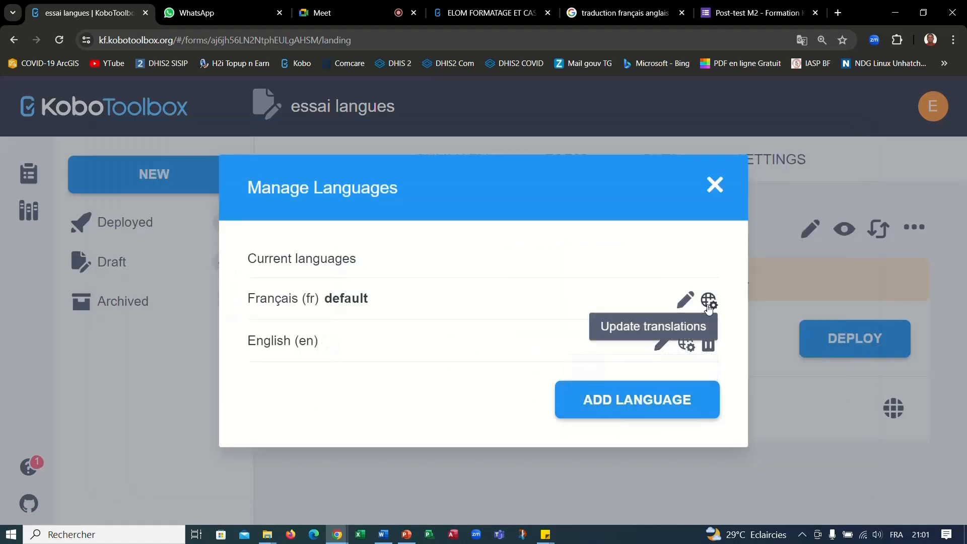
left_click(687, 344)
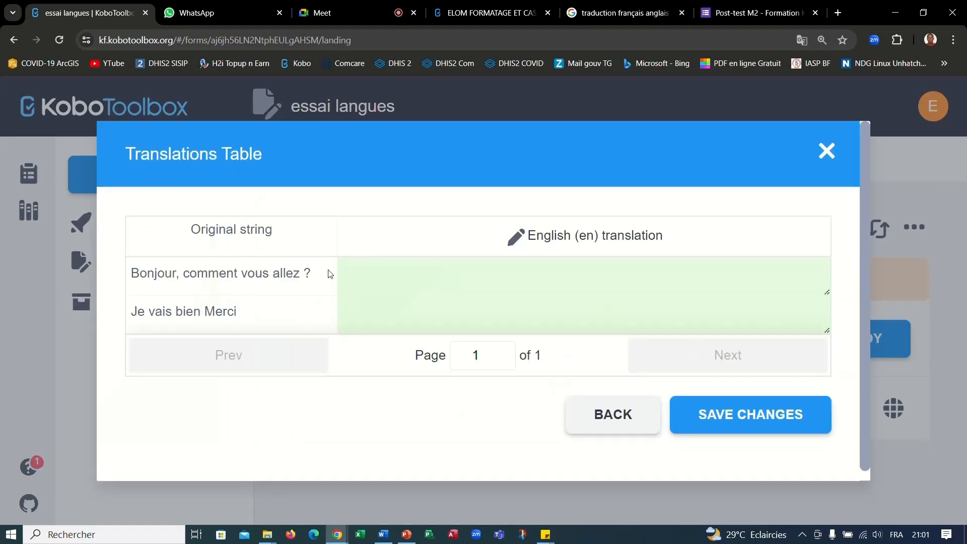
left_click(387, 274)
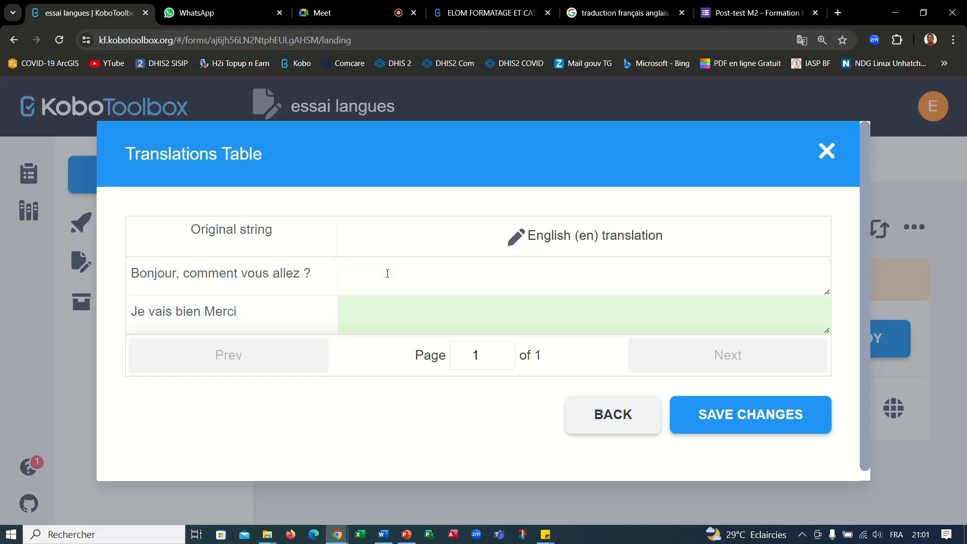
type("Hello")
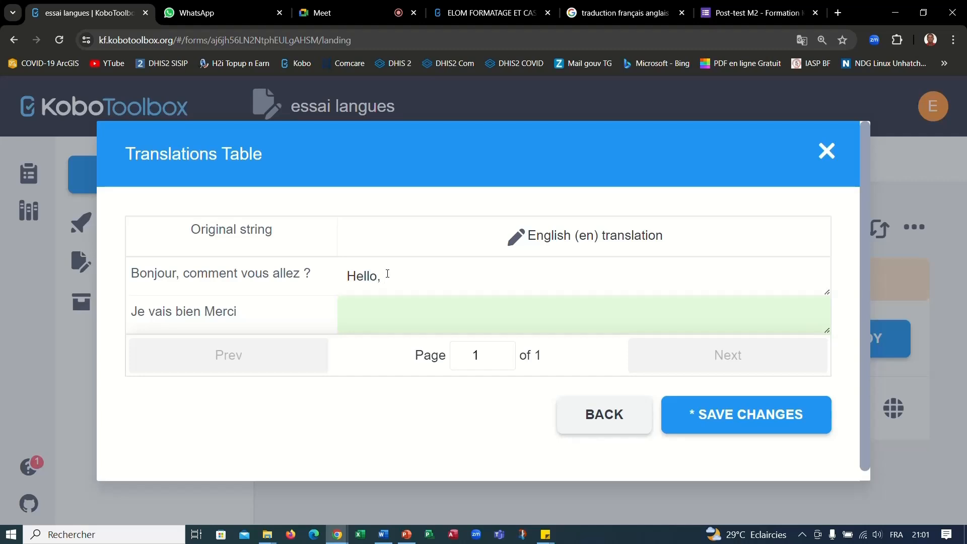
type(", wh")
key("BackSpace")
key("BackSpace")
type("how are doing ?")
Step: Translate "Je vais bien Merci" as "I'm doing well Thanks", save the translations and close the language management
left_click(374, 321)
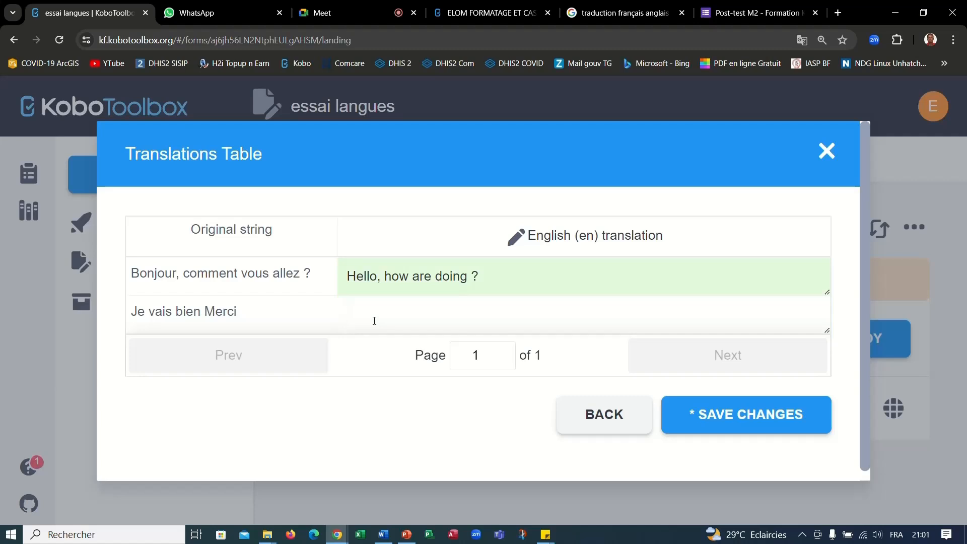
type("I'm doing well Thanks")
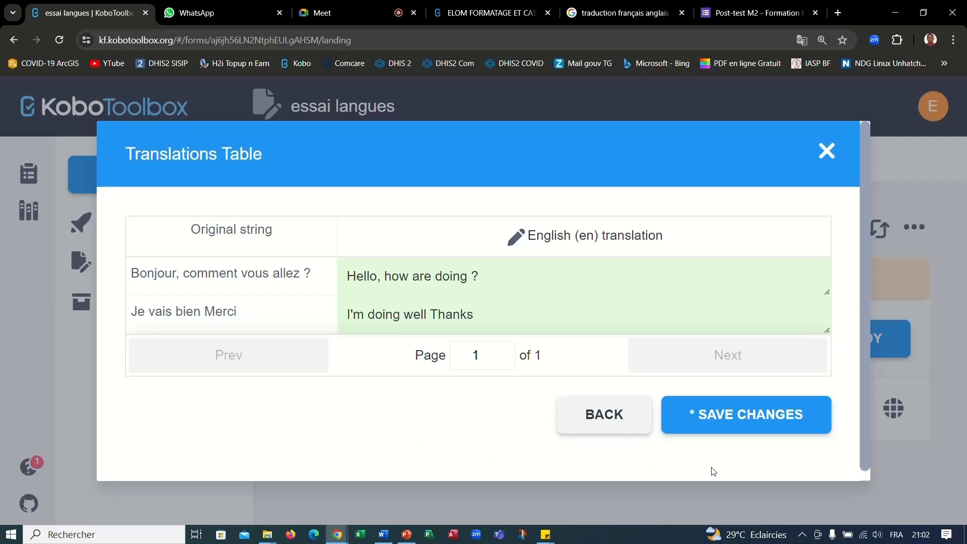
left_click(709, 427)
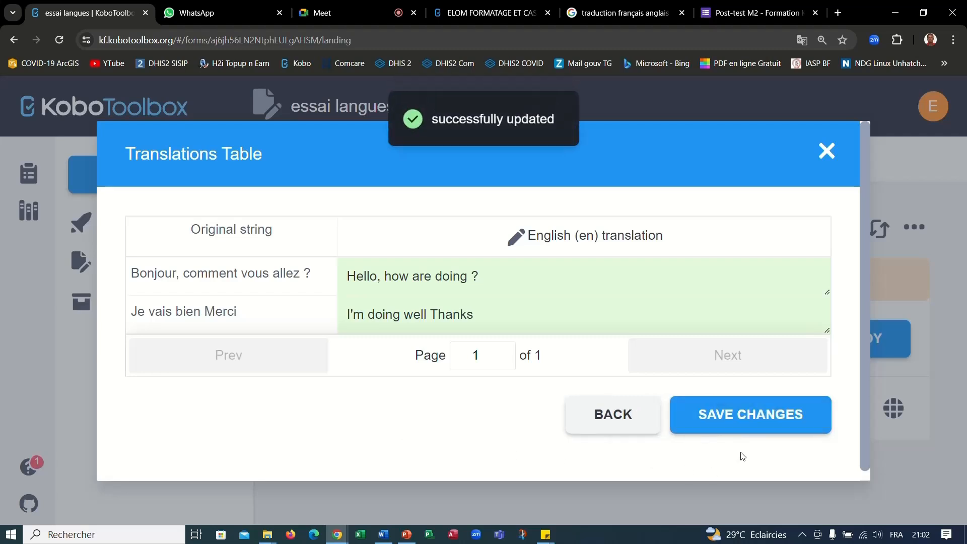
left_click(611, 428)
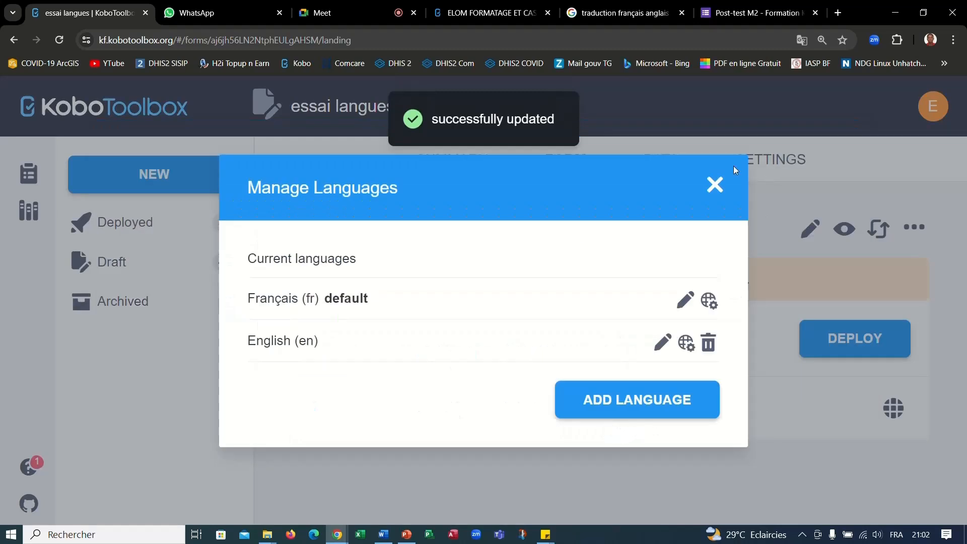
left_click(716, 185)
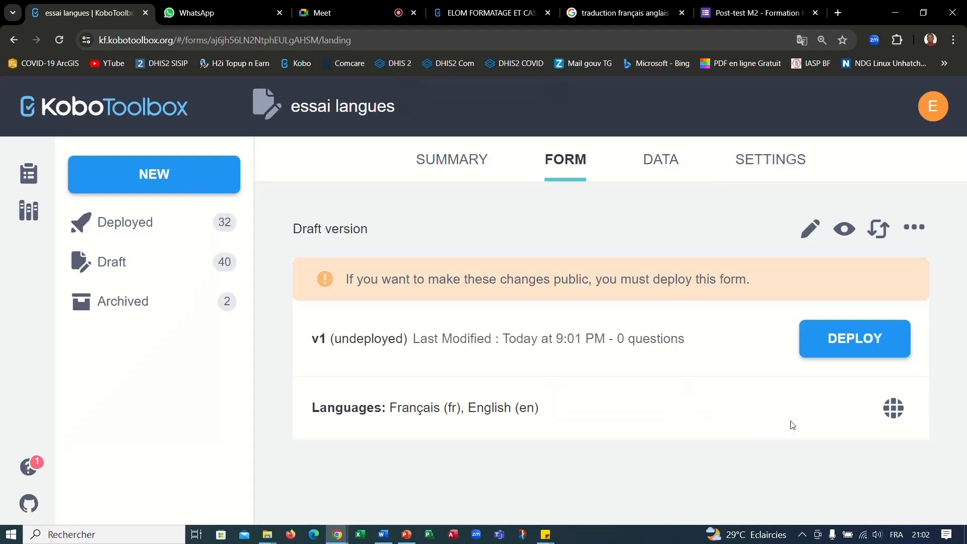
Step: Preview the form in Français and switch the preview language to English to check the translated notes
left_click(845, 230)
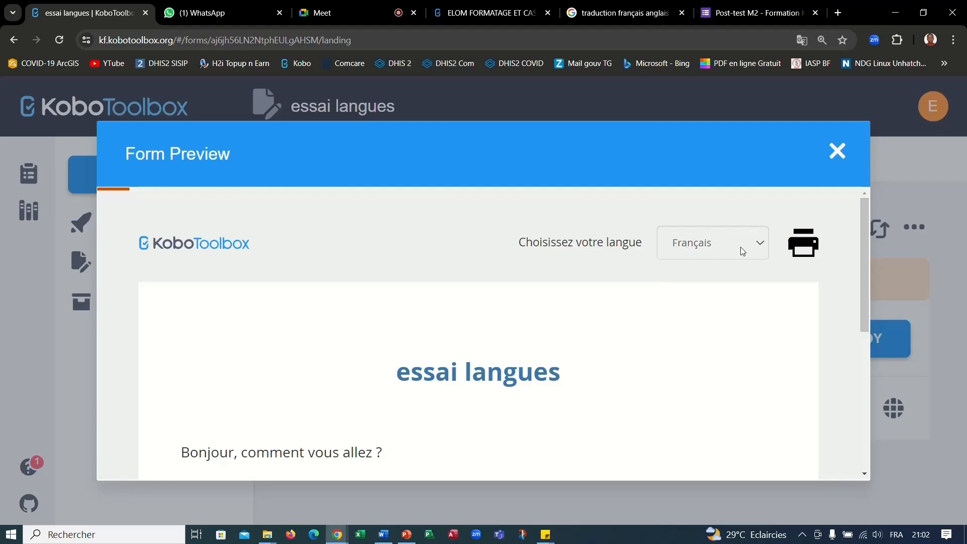
left_click_drag(864, 258, 867, 283)
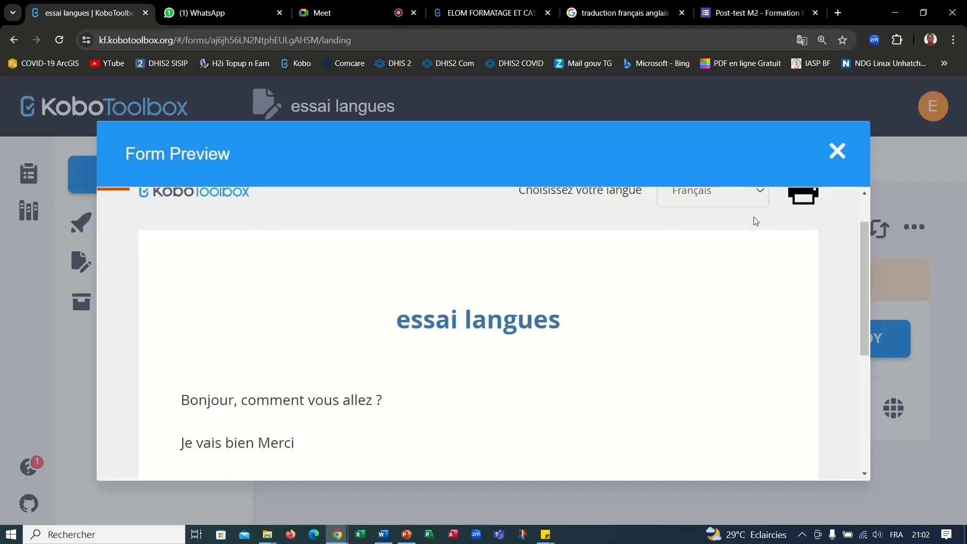
left_click(760, 197)
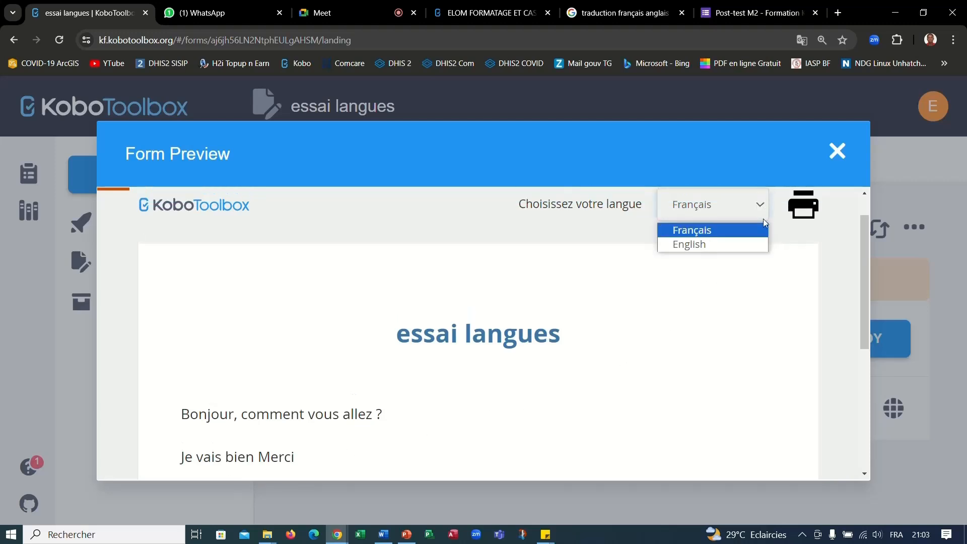
left_click(689, 245)
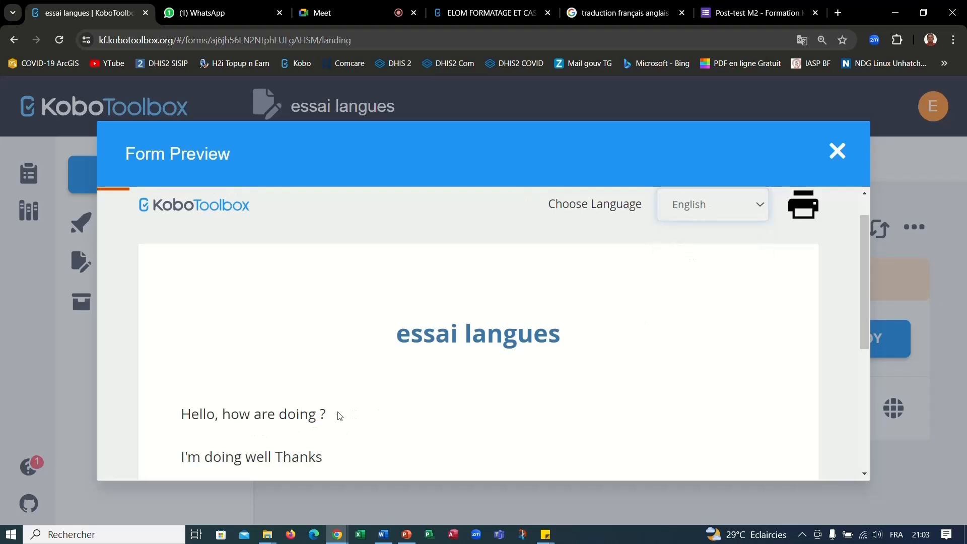